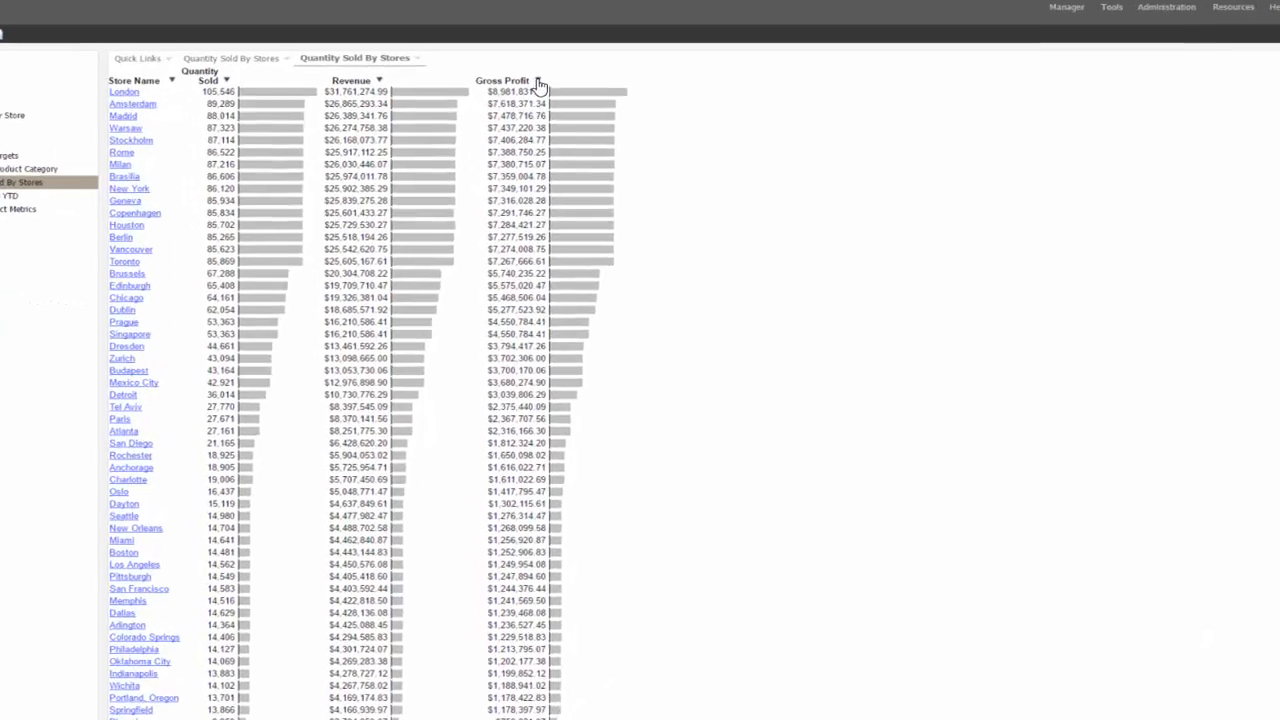
- Chart Gross Profit by Store Name as a column chart from the Gross Profit column's menu
click(538, 82)
mouse_move(570, 132)
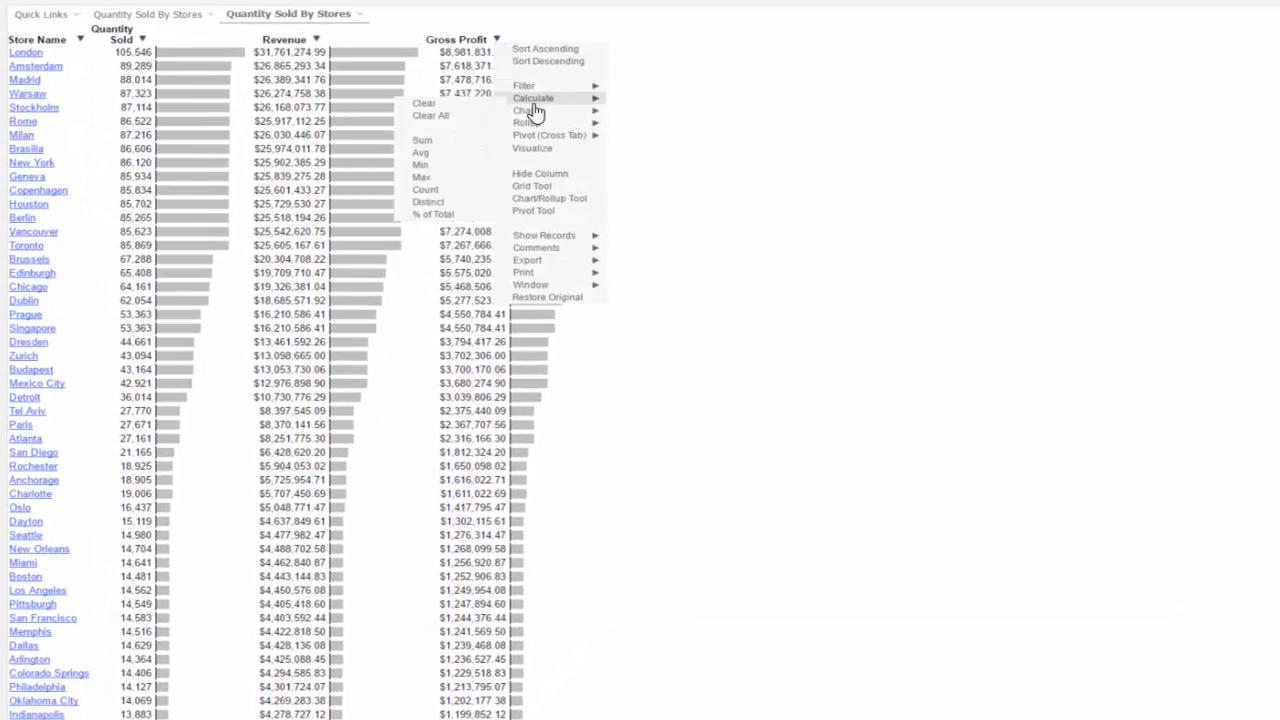
mouse_move(535, 114)
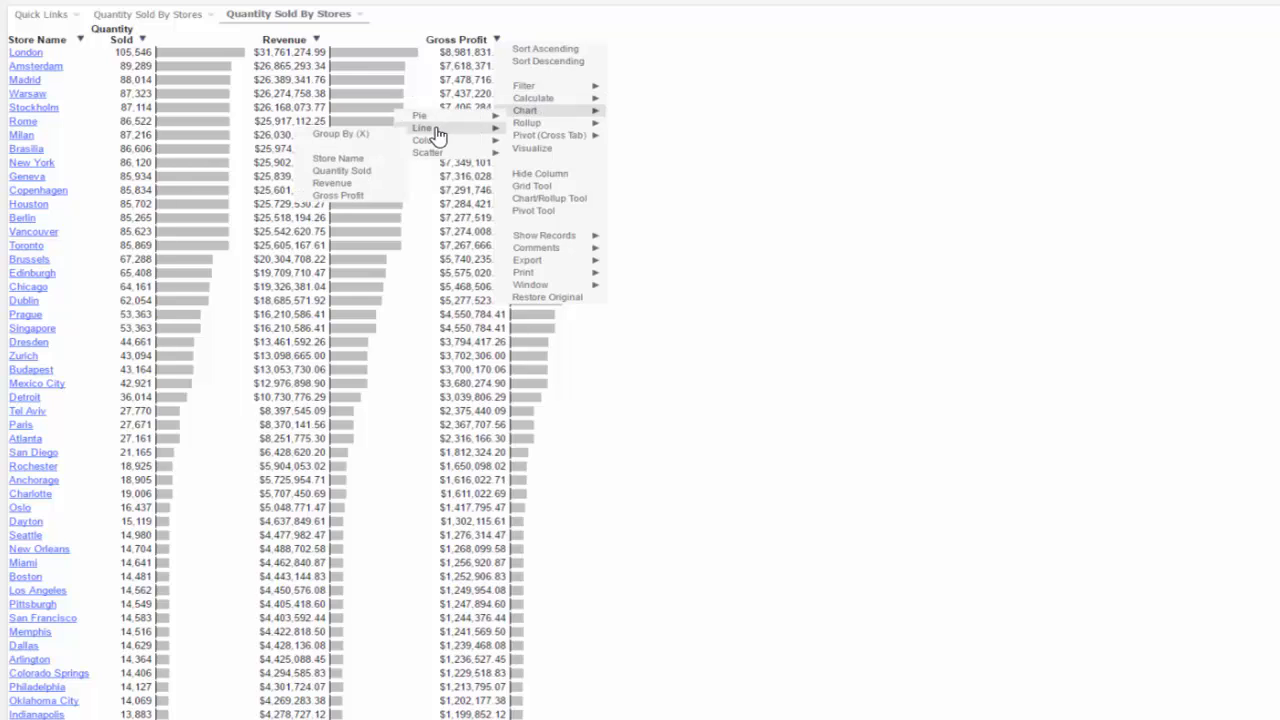
mouse_move(427, 145)
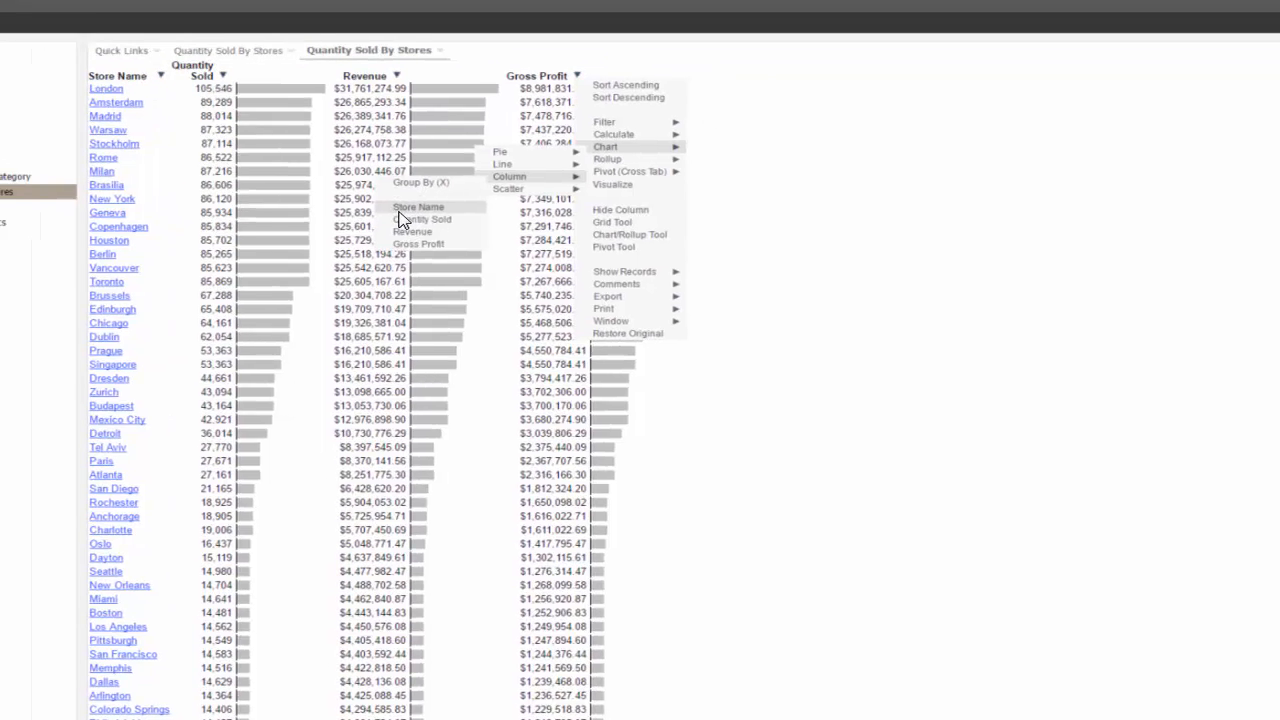
click(330, 178)
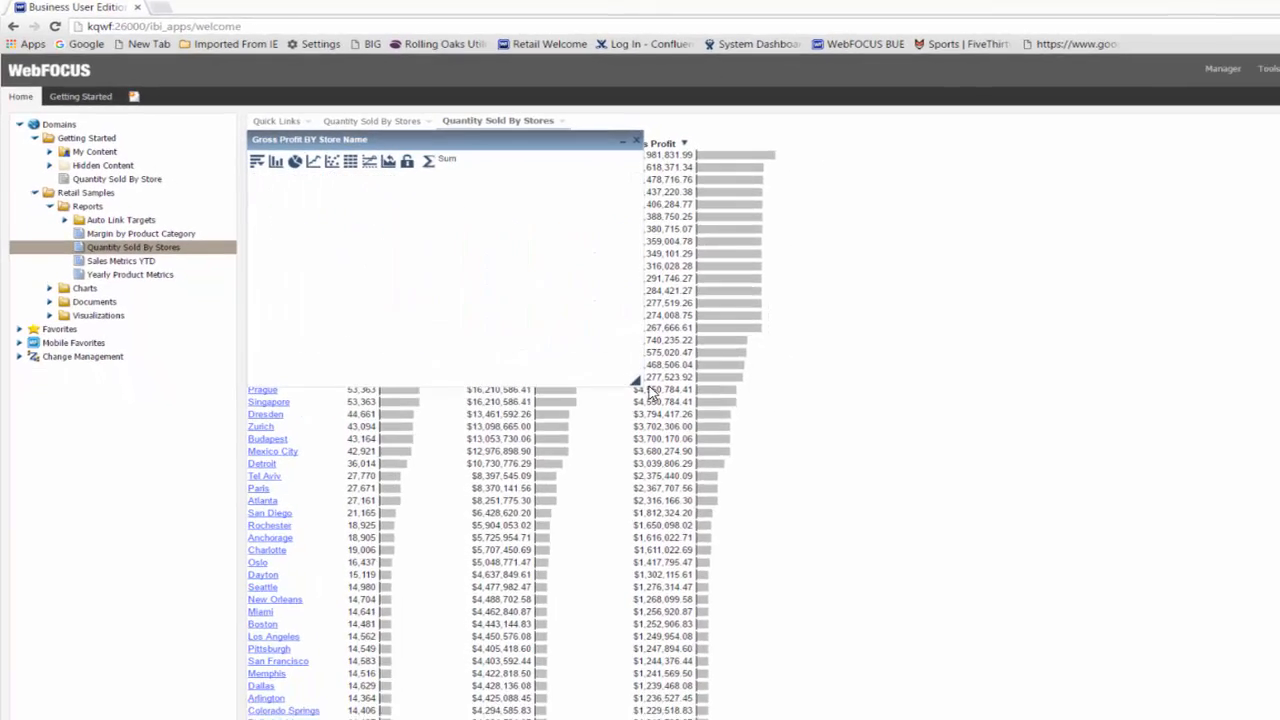
- Enlarge the Gross Profit BY Store Name chart window
drag(708, 424, 1250, 584)
drag(970, 453, 1125, 460)
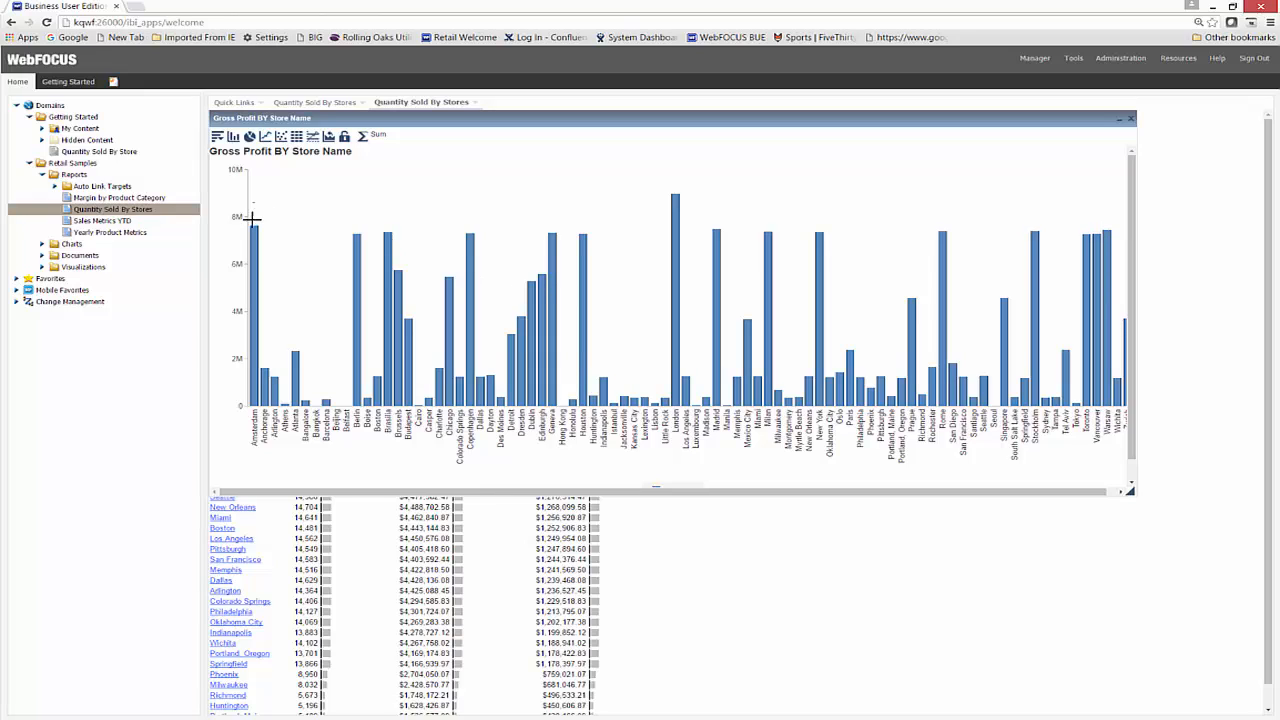
- Select the bars above about 7M and filter the chart to just those stores
drag(253, 205, 1108, 270)
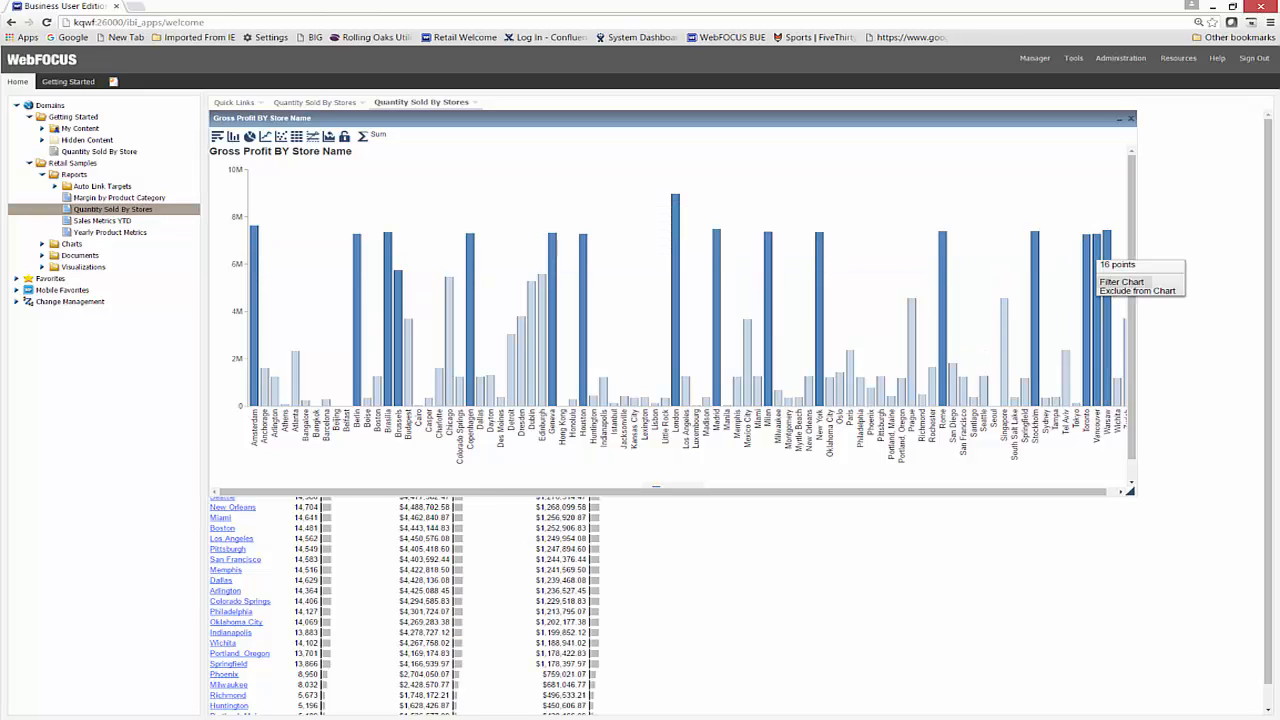
click(1121, 282)
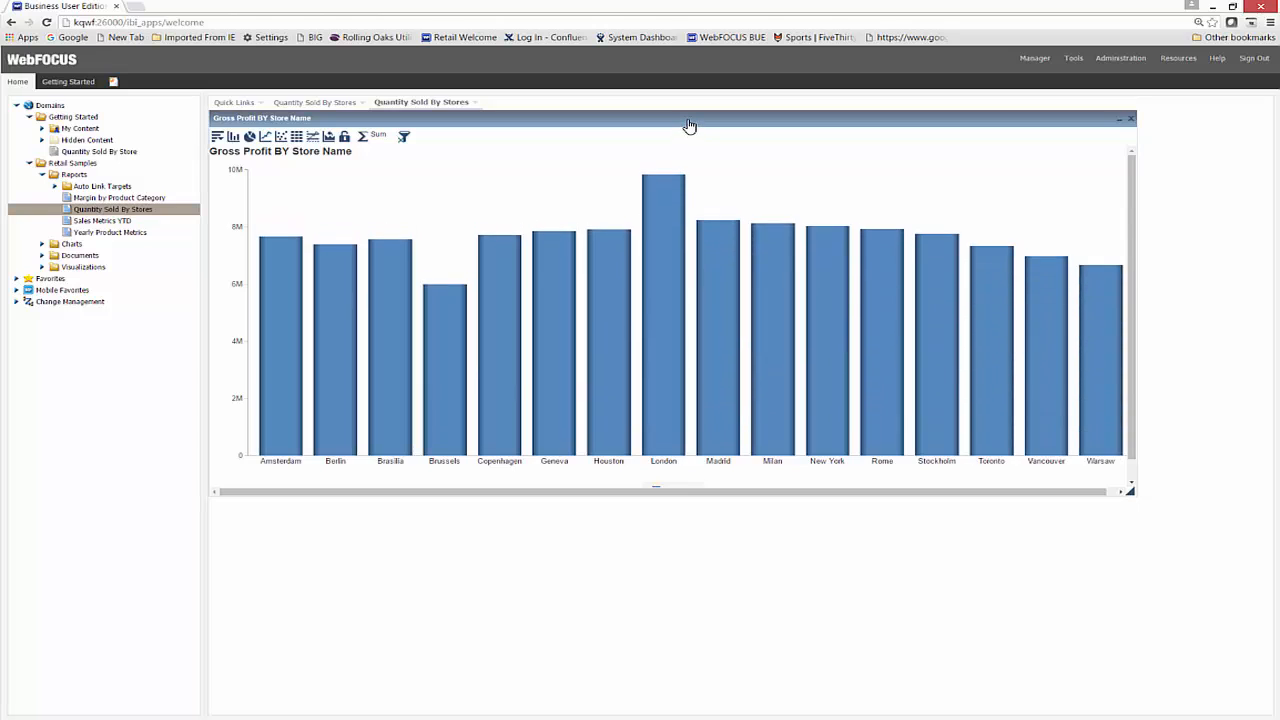
drag(689, 125, 750, 280)
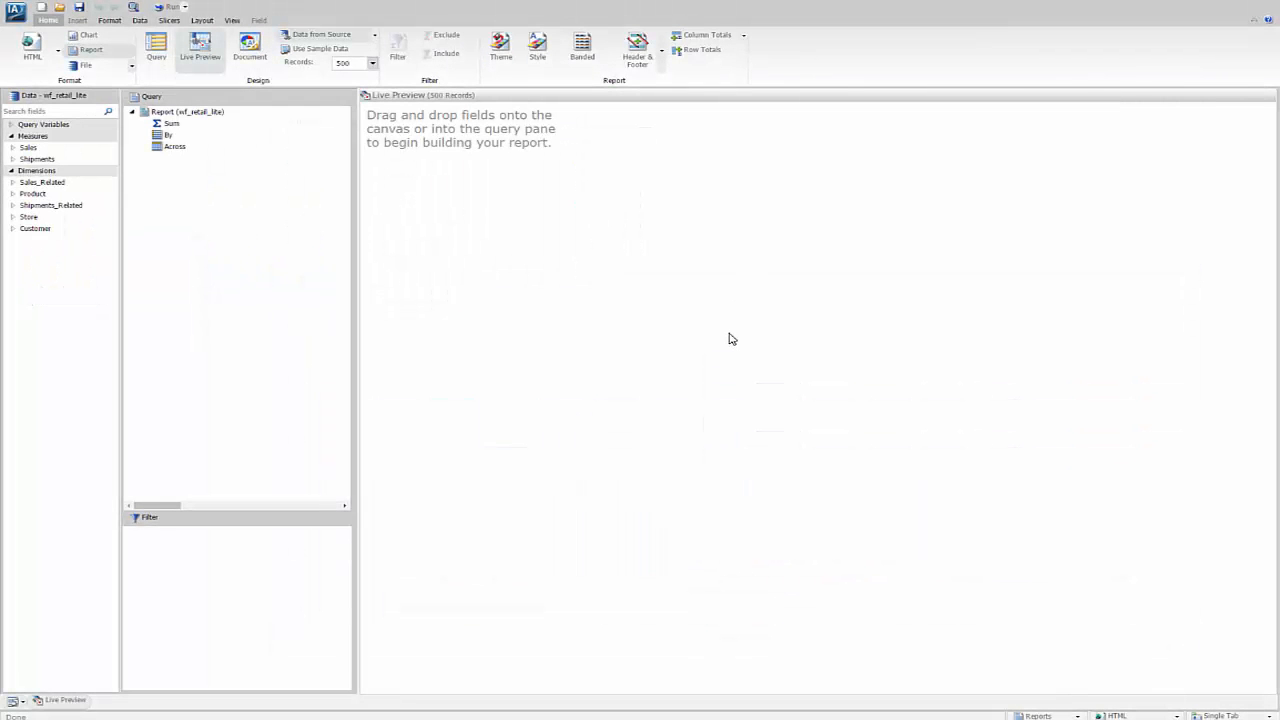
- Add the Quantity,Sold, Revenue and Gross Profit sales measures to the report
click(13, 147)
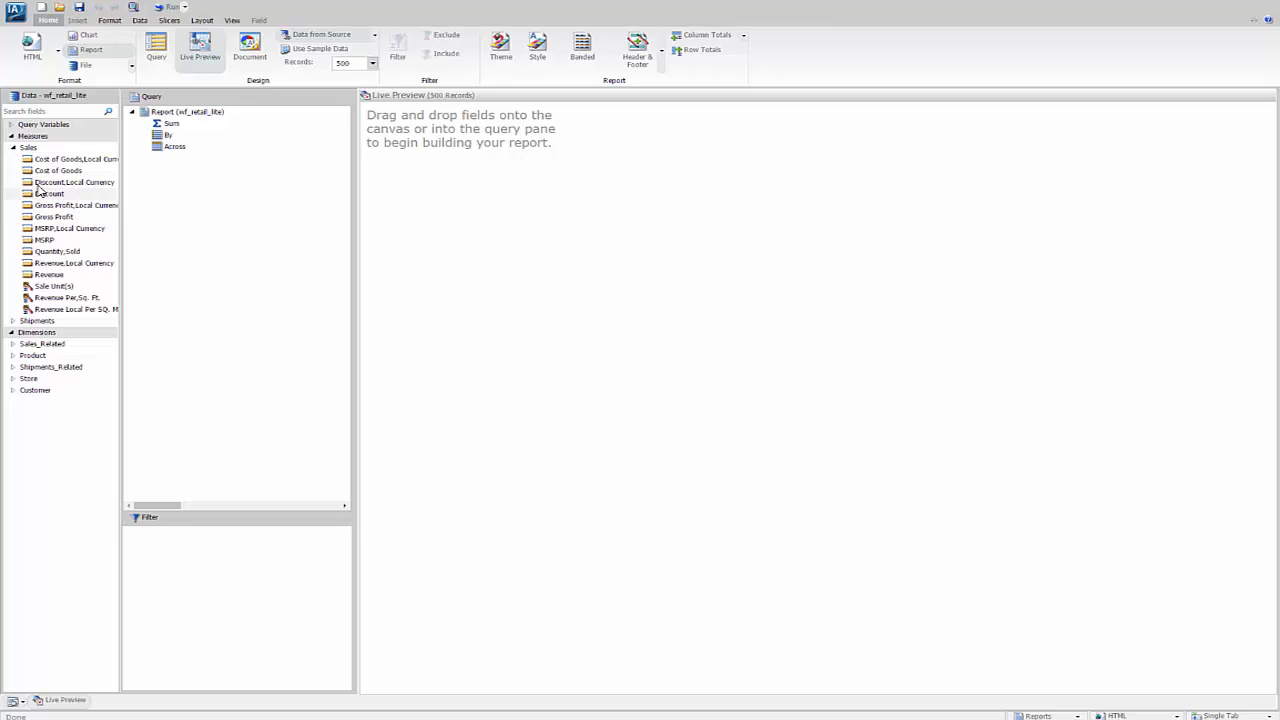
double_click(40, 251)
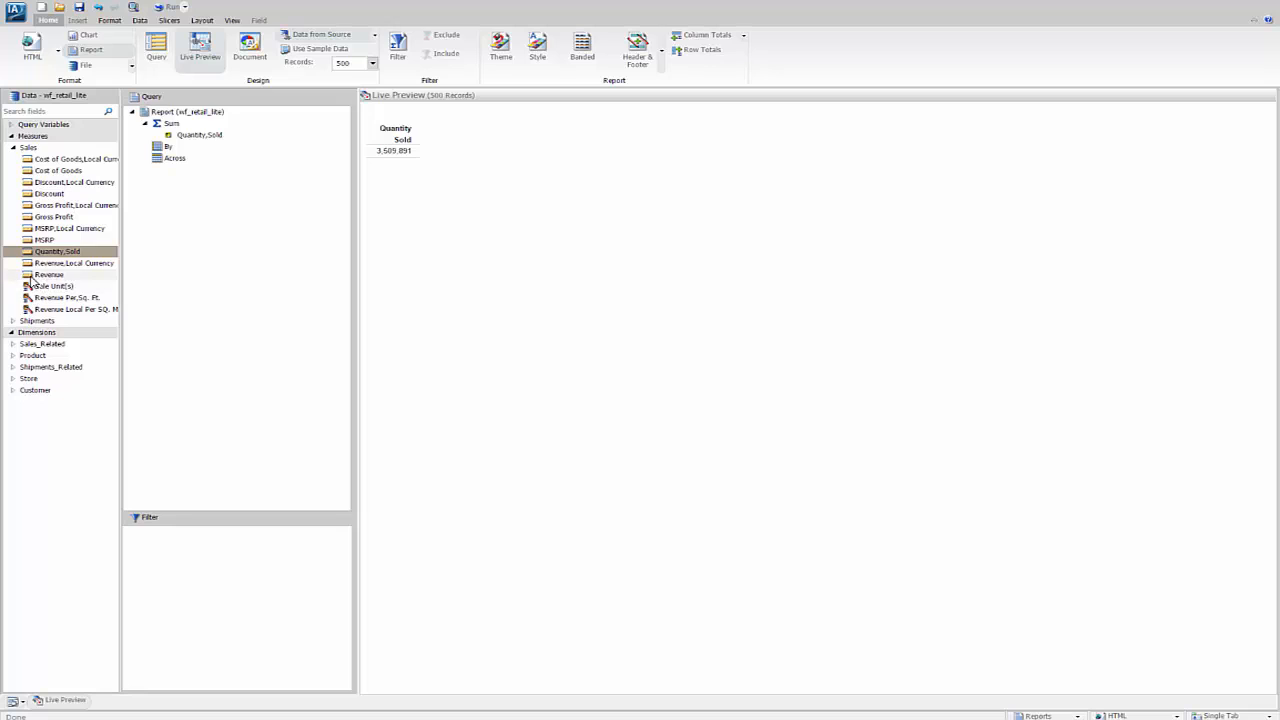
double_click(45, 274)
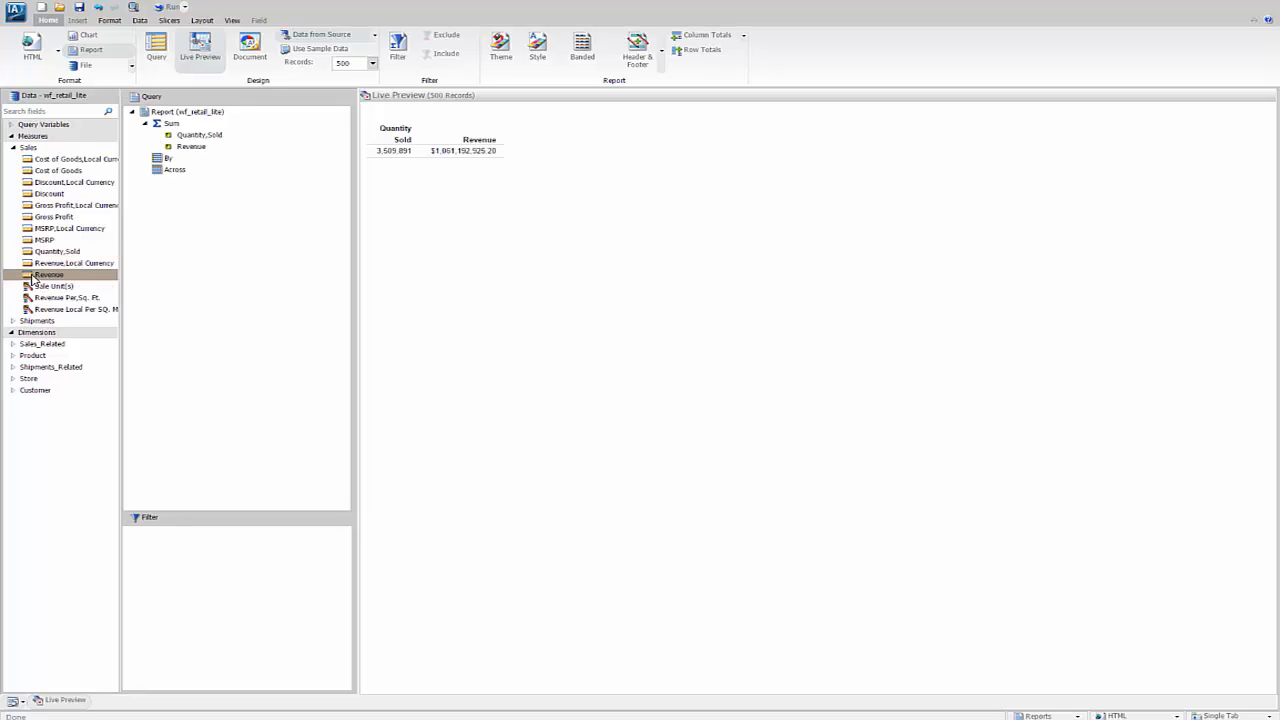
double_click(26, 218)
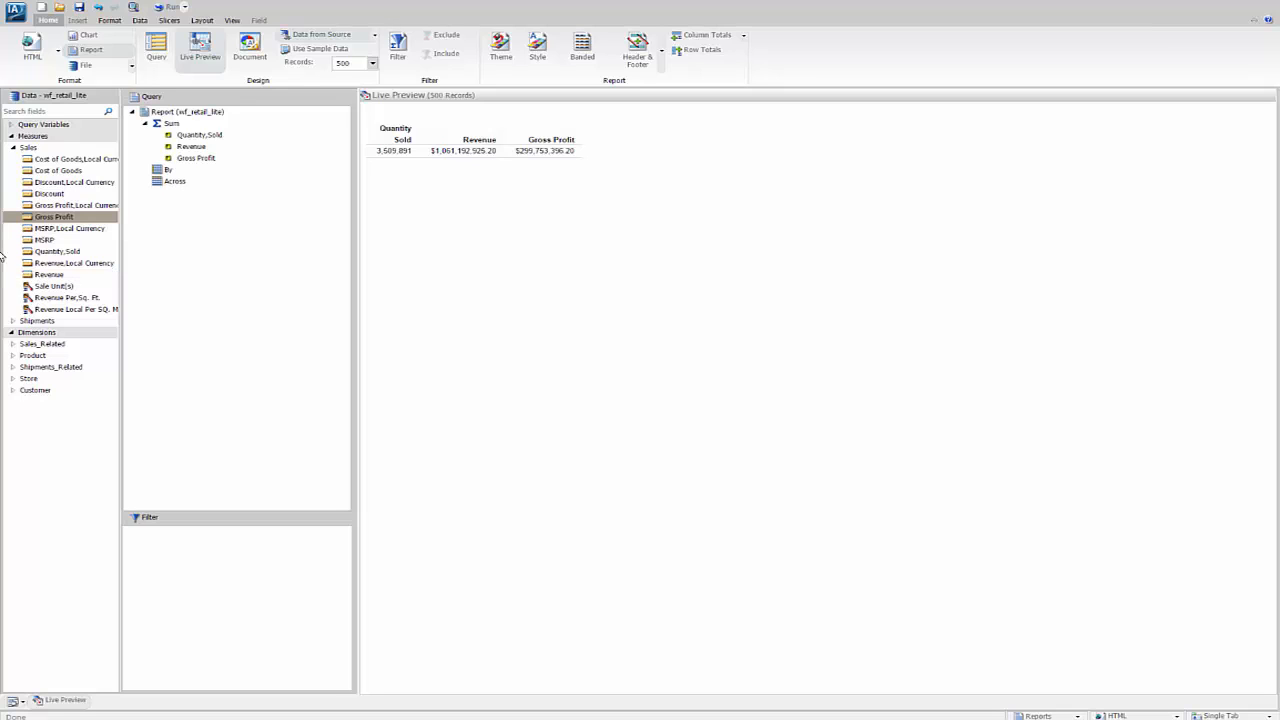
- Add Store Name from the Store dimension as the report's By field
click(13, 379)
click(16, 390)
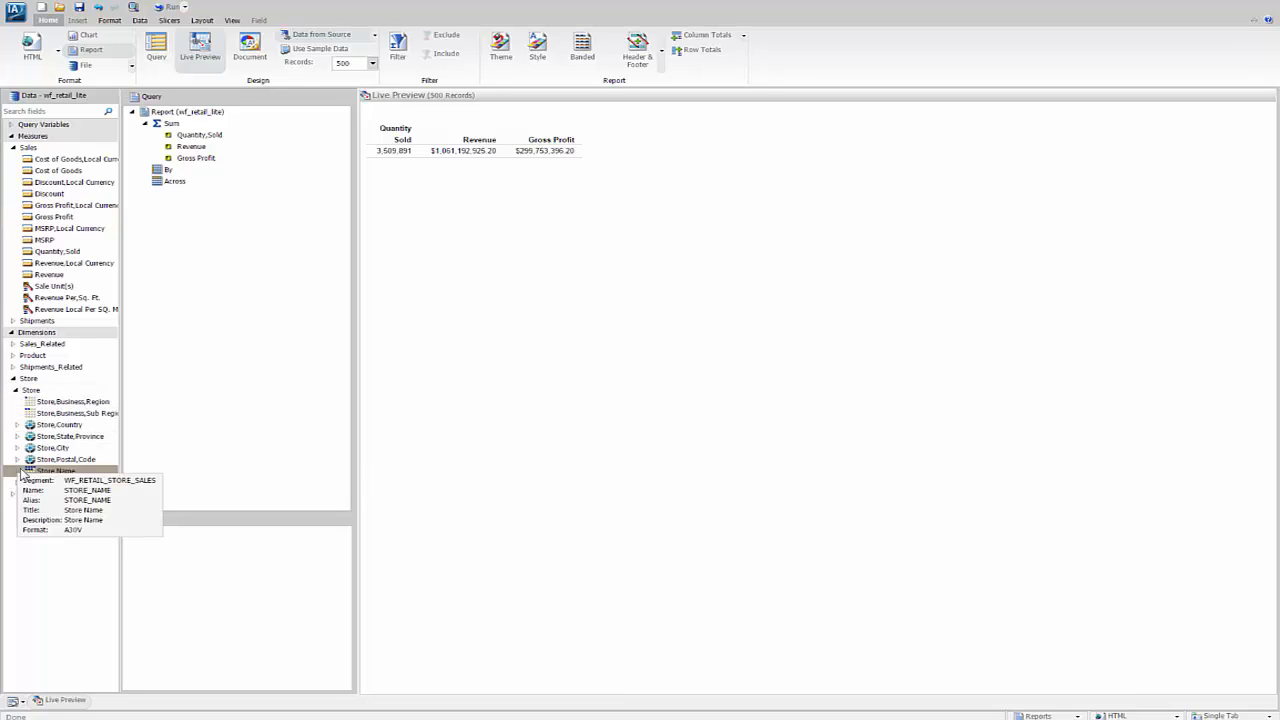
drag(20, 472, 148, 177)
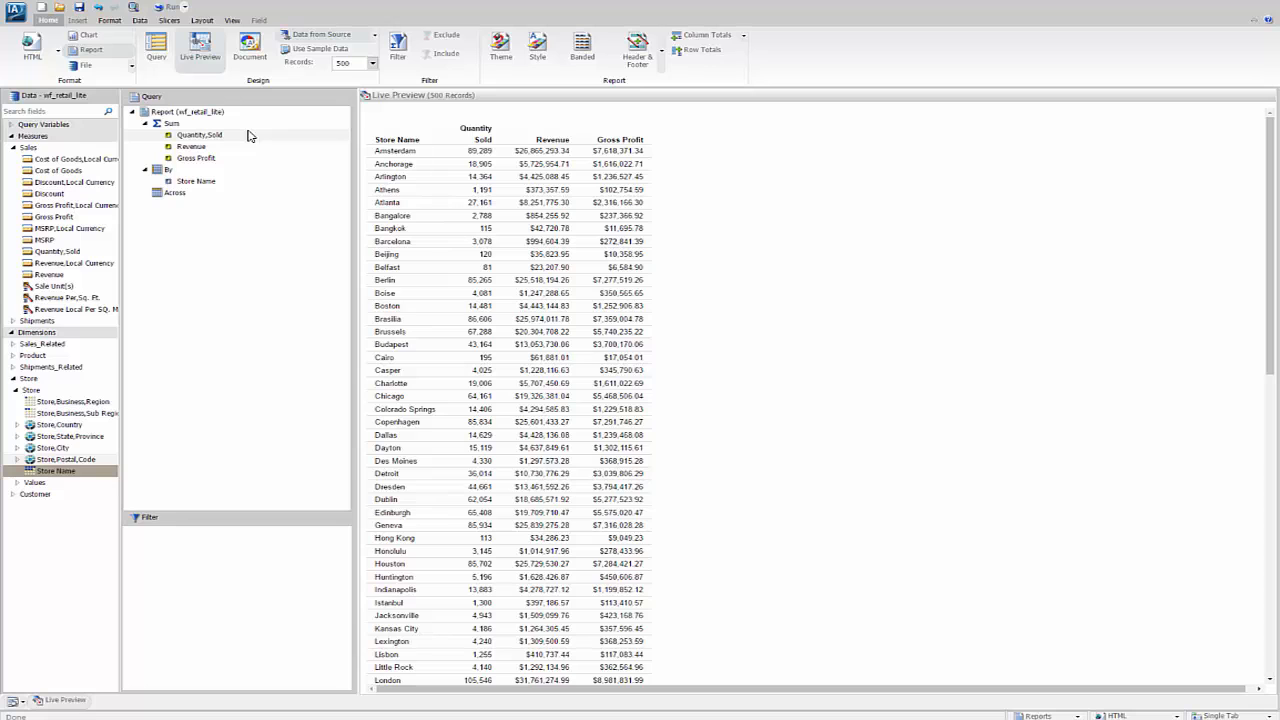
- Turn on data bars for the Quantity Sold column
click(490, 183)
scroll(490, 190, down, 1)
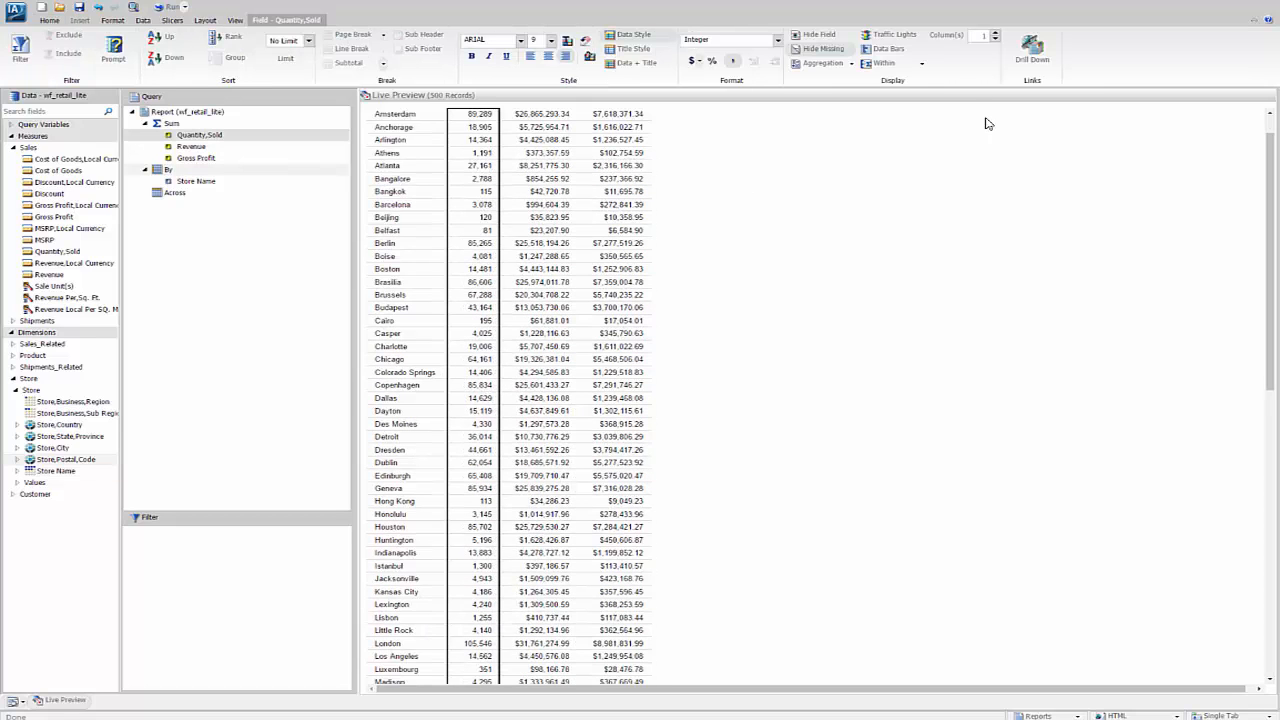
click(893, 51)
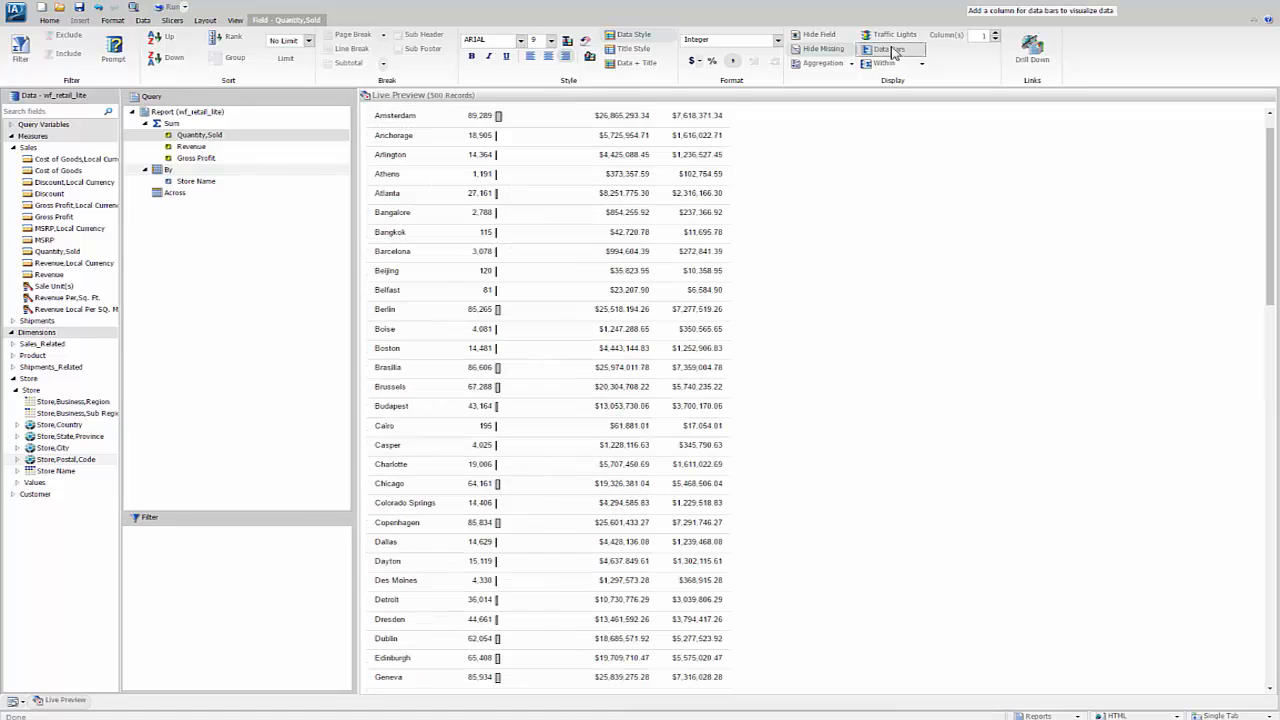
- Turn on data bars for the Revenue and Gross Profit columns
click(630, 212)
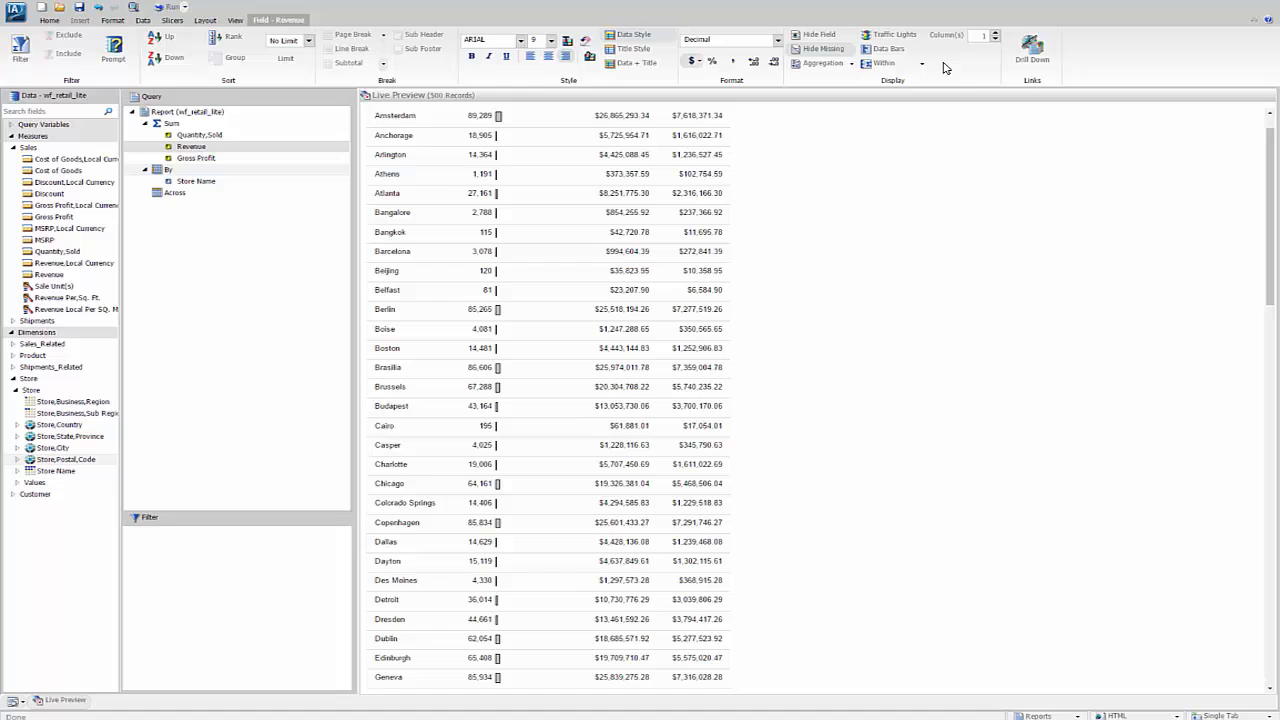
click(886, 52)
click(795, 180)
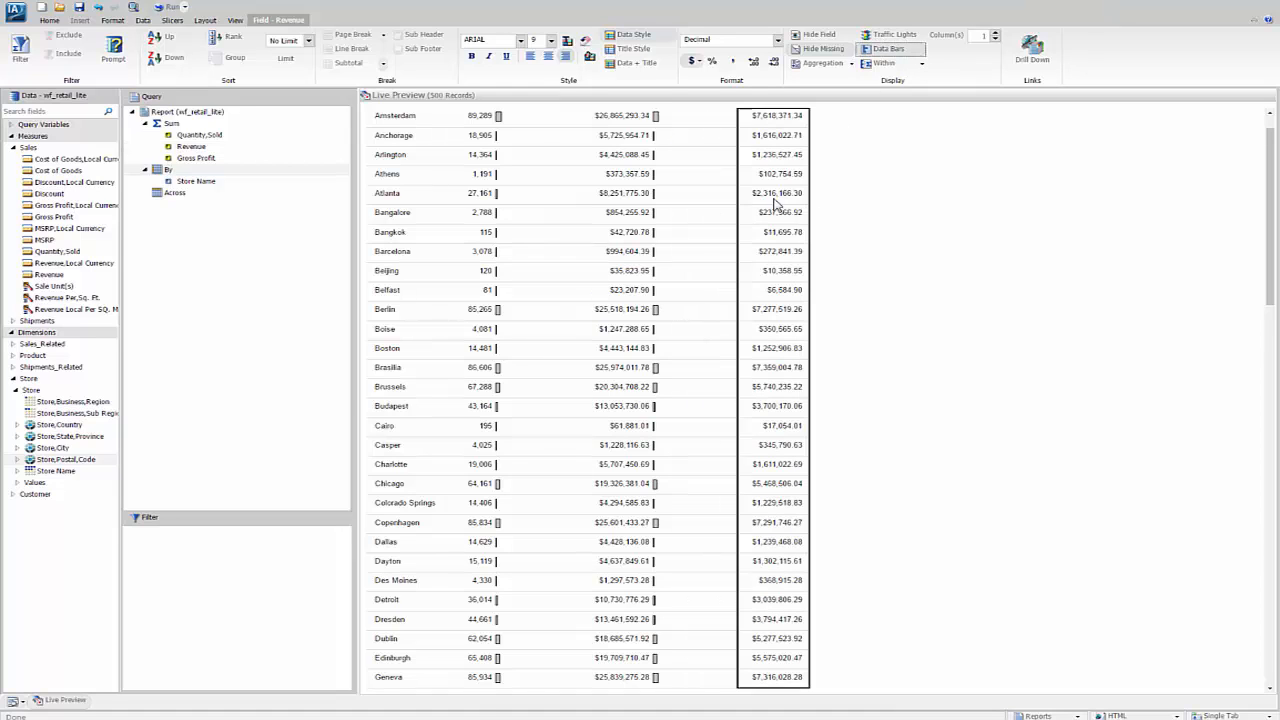
click(895, 53)
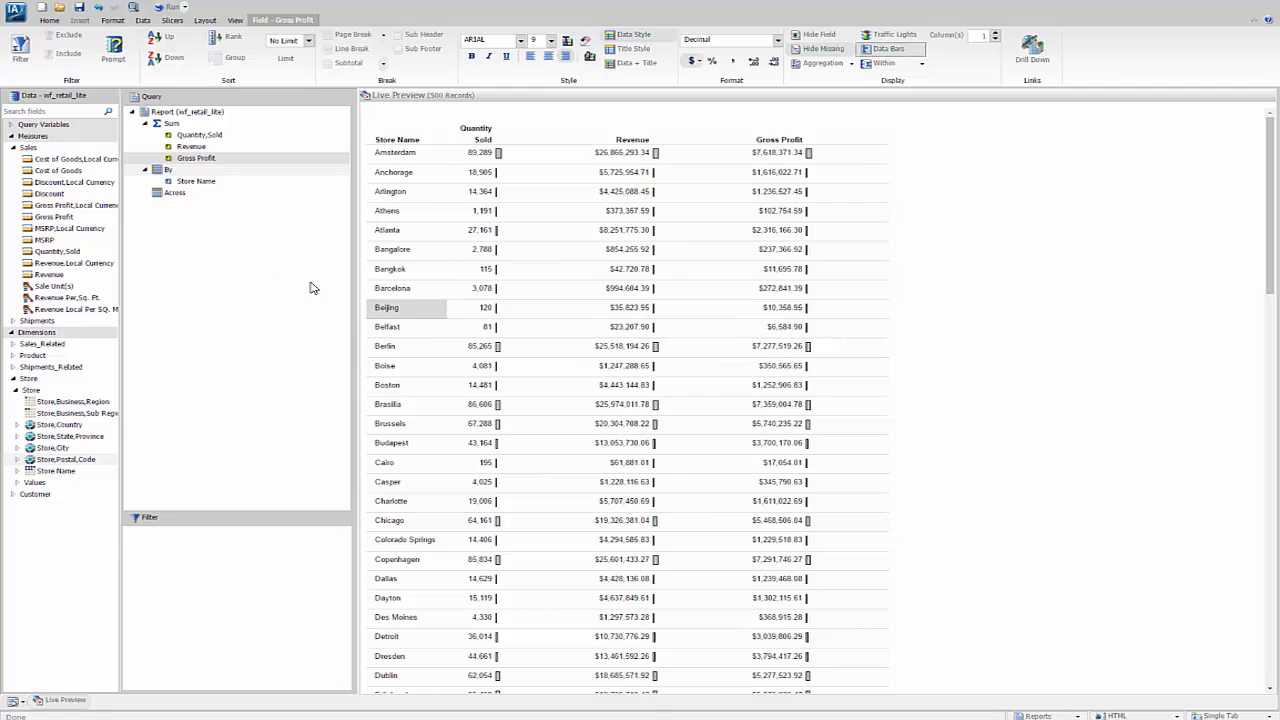
- Sort the report by Gross Profit in descending order
right_click(197, 162)
mouse_move(235, 182)
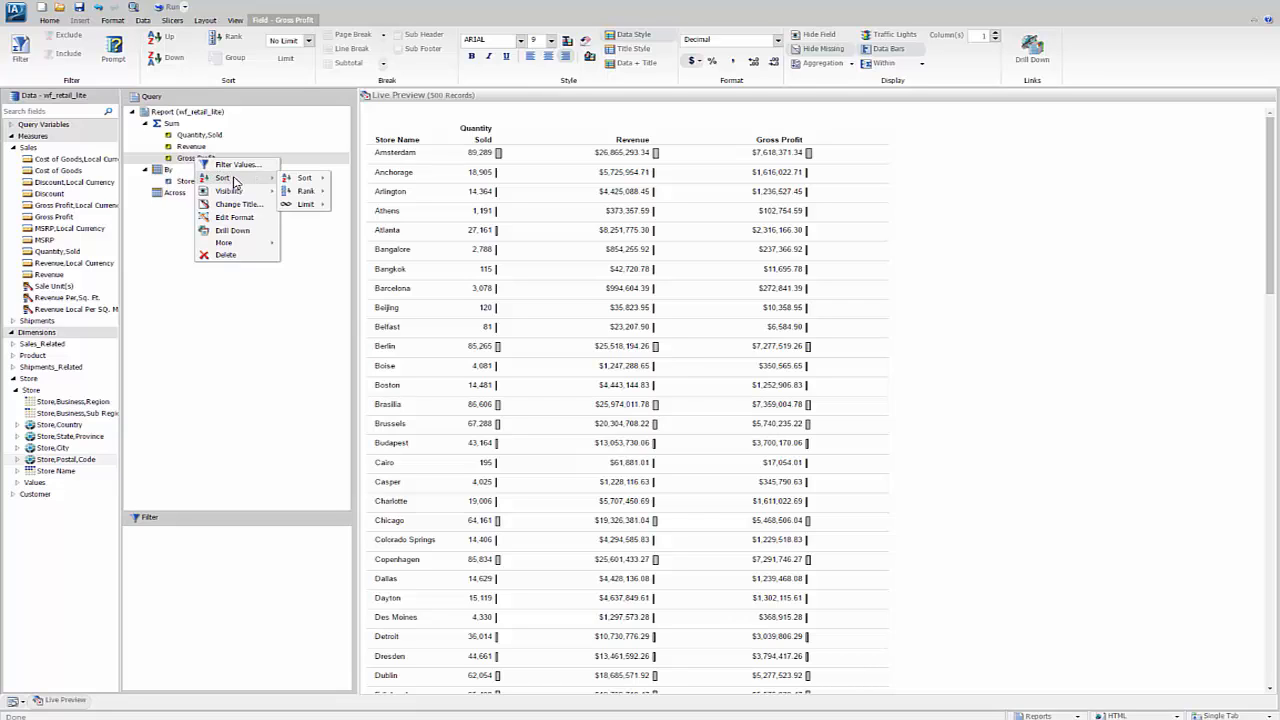
mouse_move(305, 178)
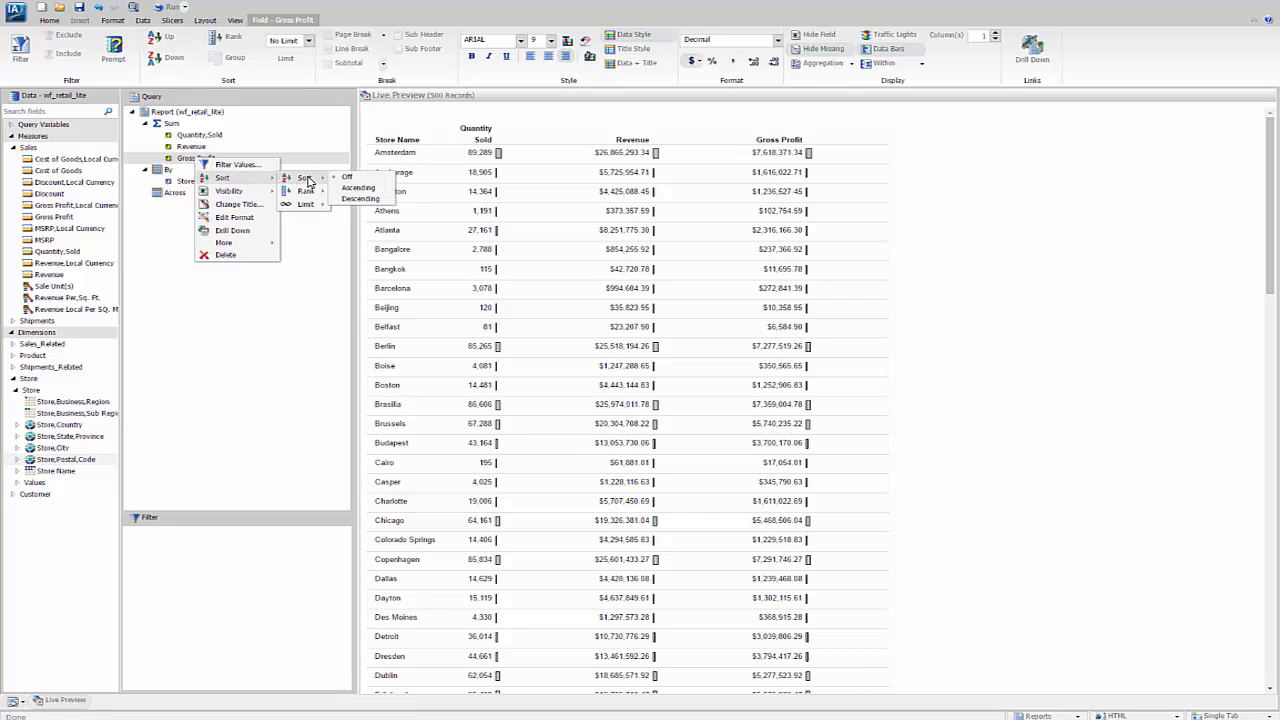
click(362, 199)
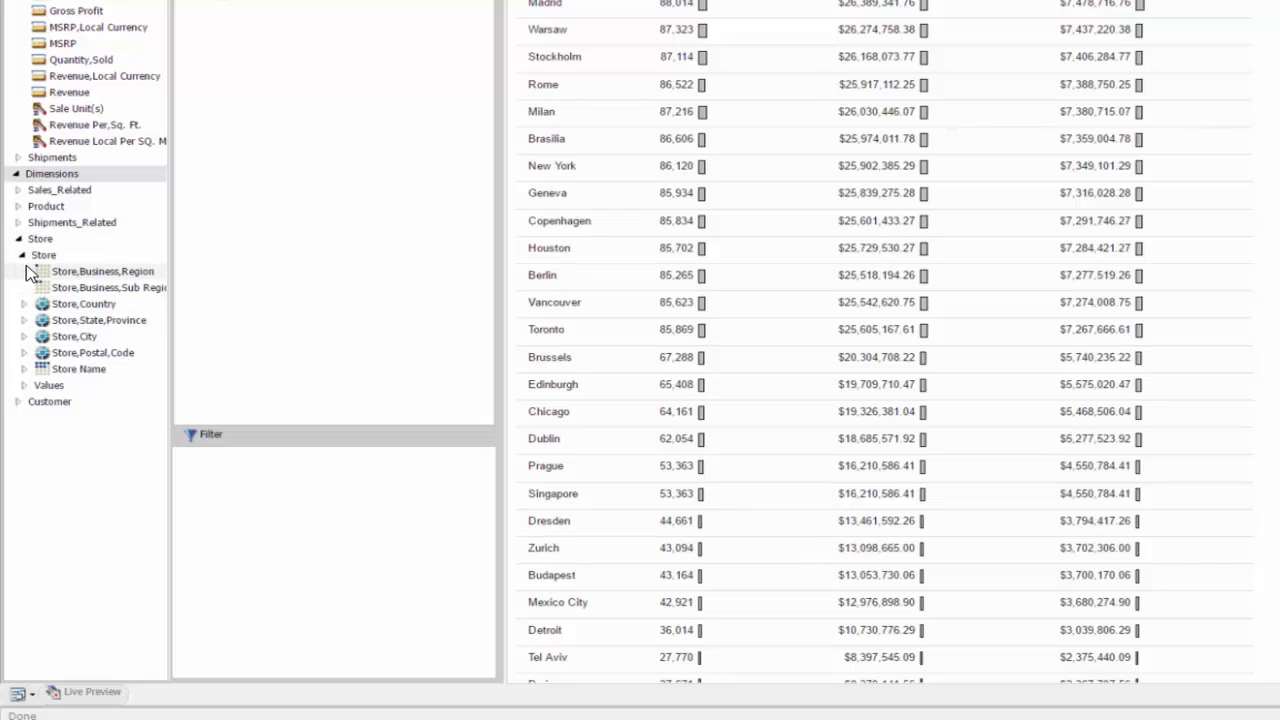
- Add a filter on Store Type equal to Store Front, picking the value from the retrieved list
click(24, 370)
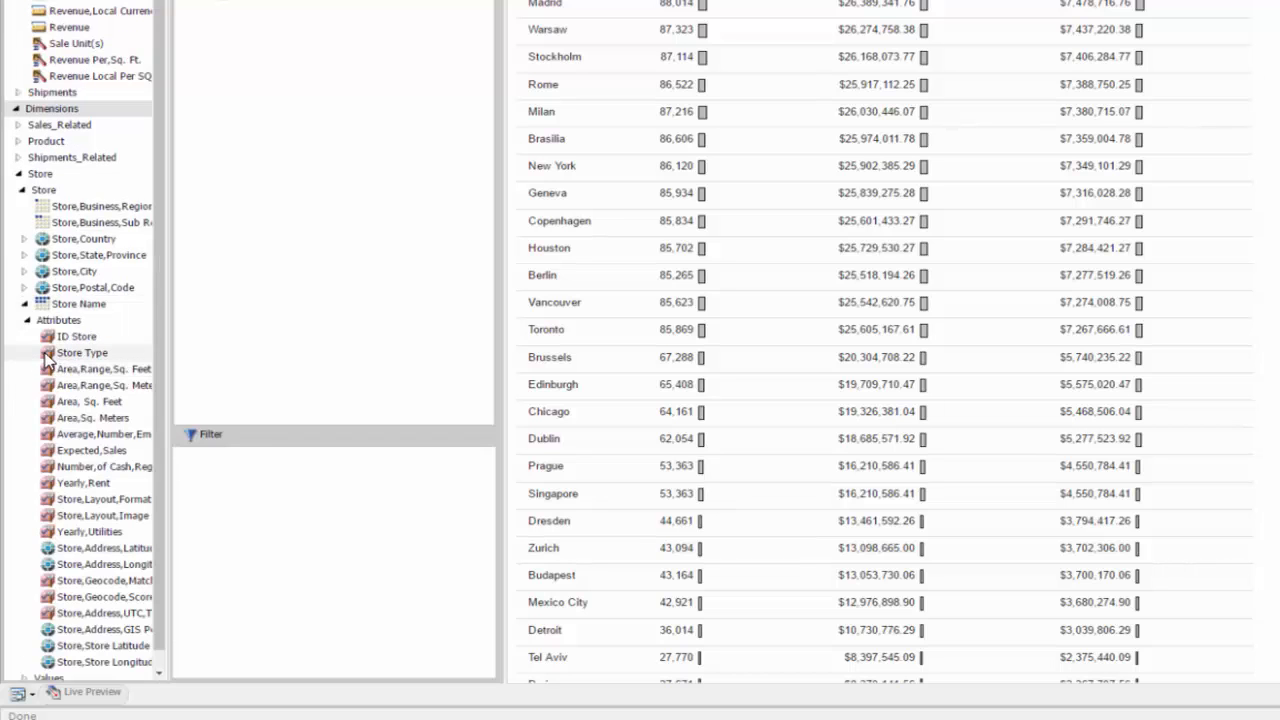
drag(45, 360, 264, 532)
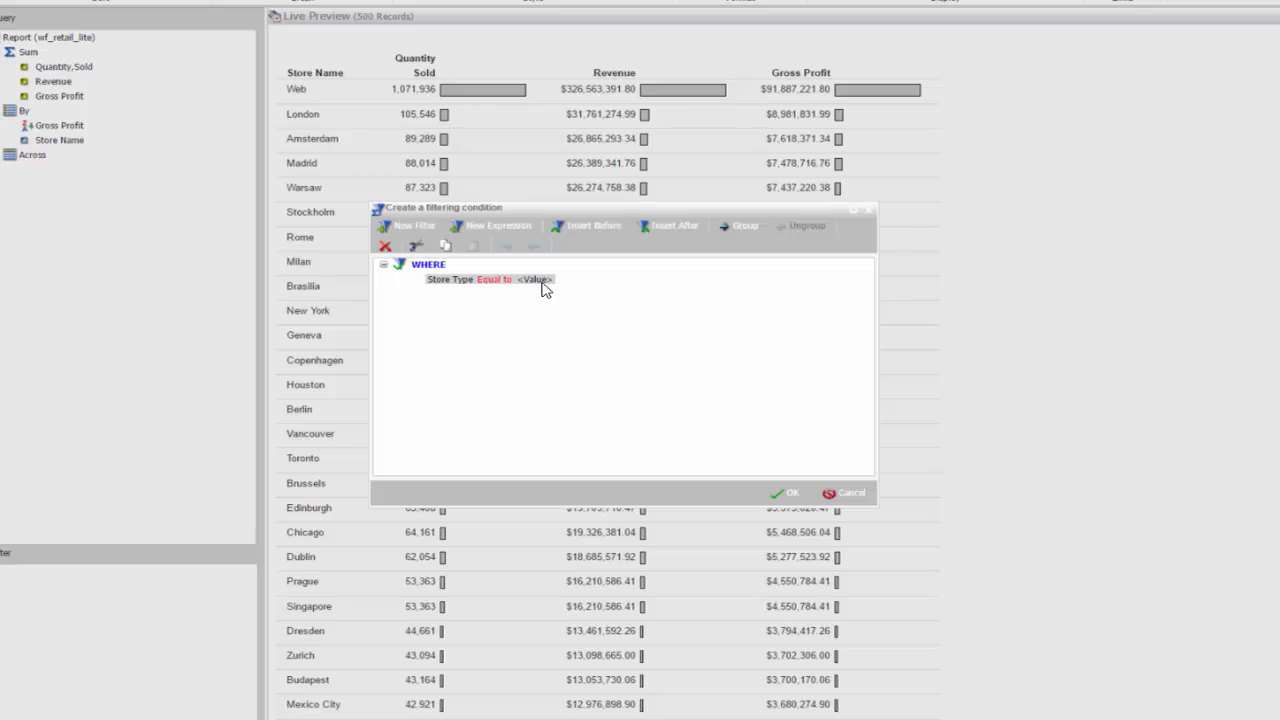
click(542, 283)
click(557, 280)
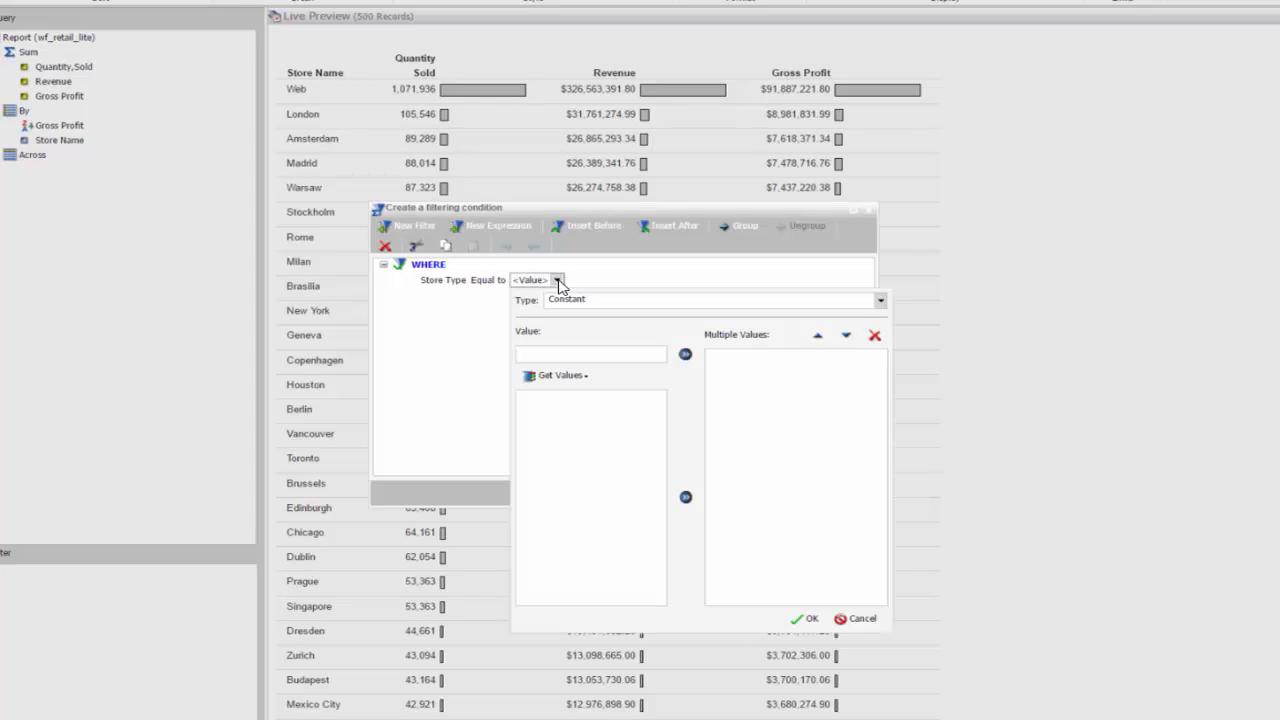
click(556, 384)
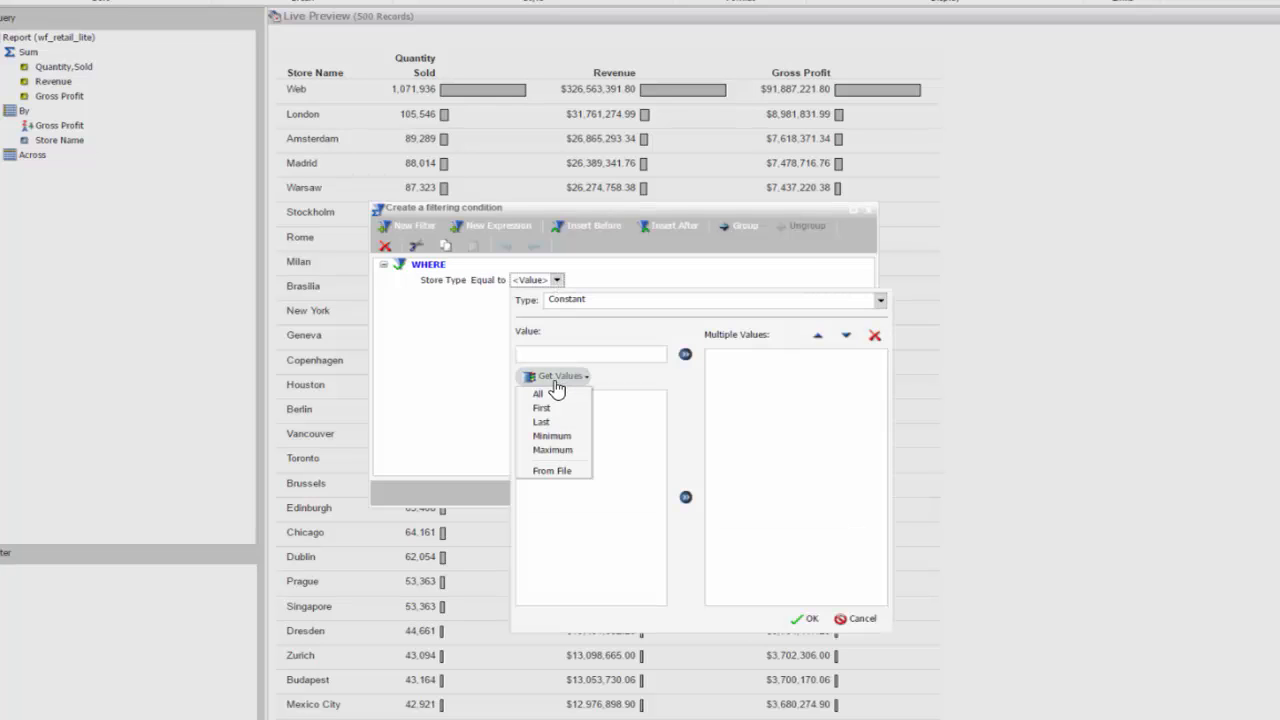
click(552, 395)
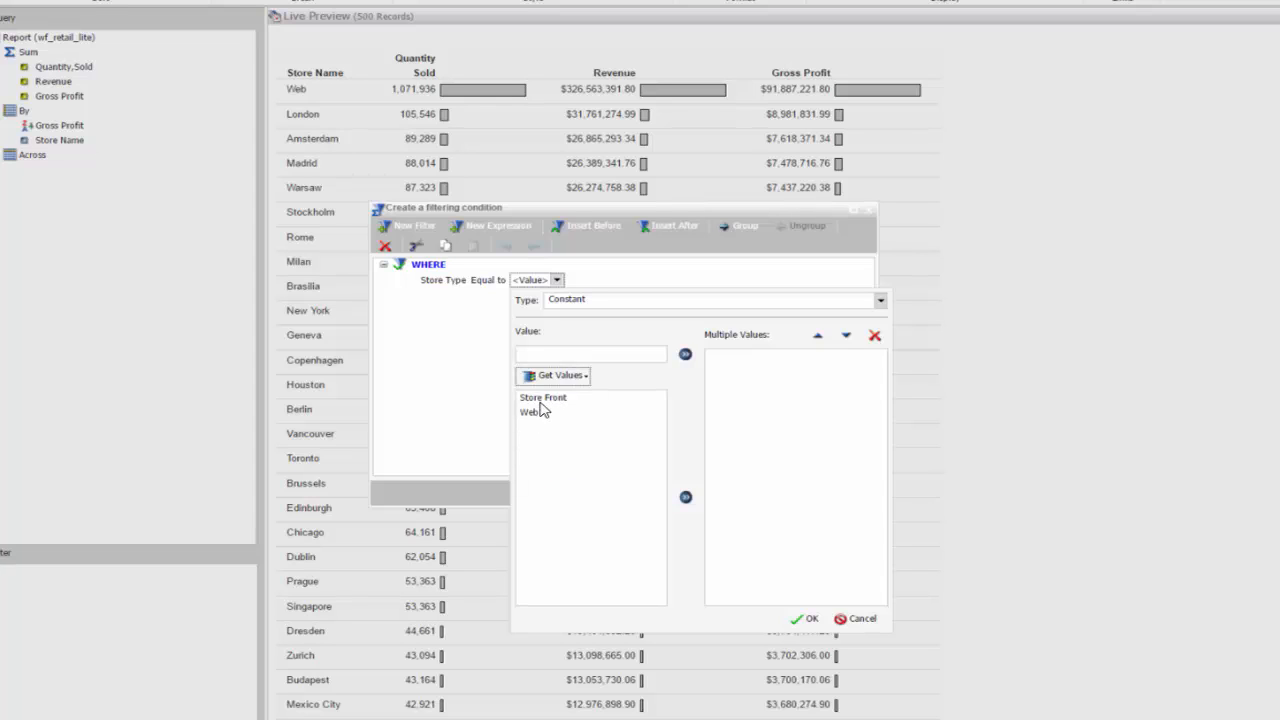
double_click(541, 404)
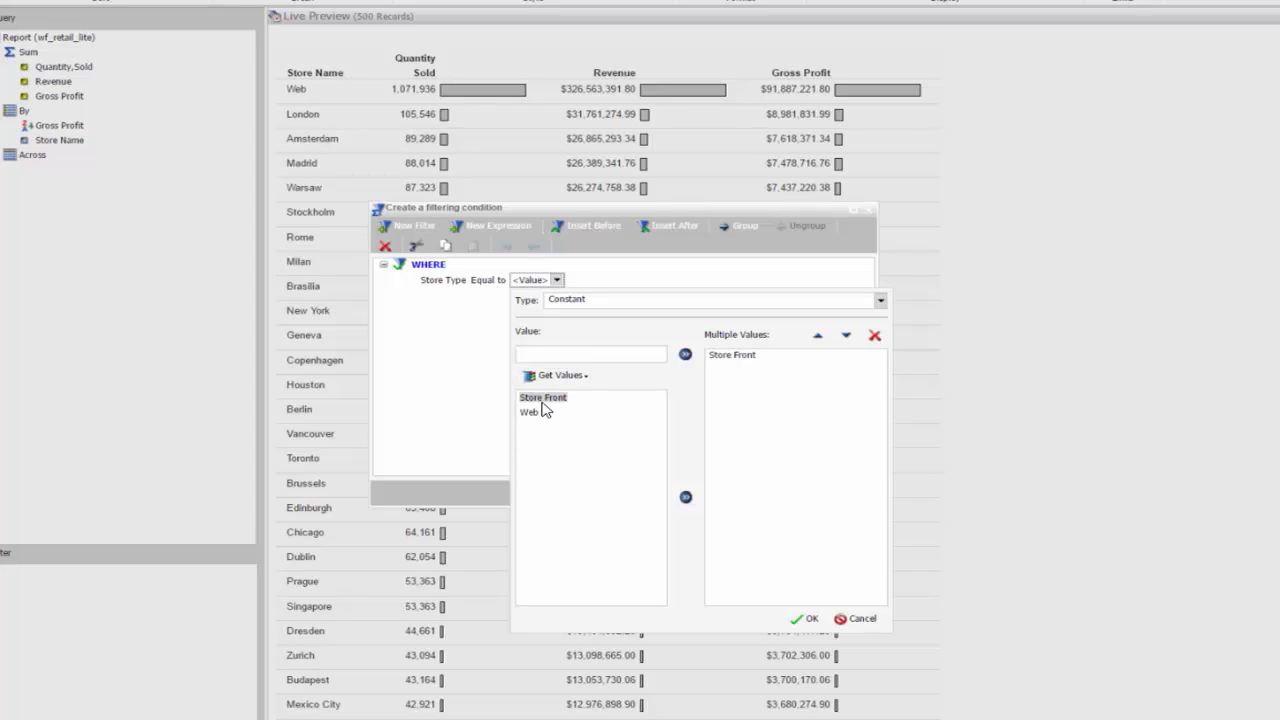
click(811, 622)
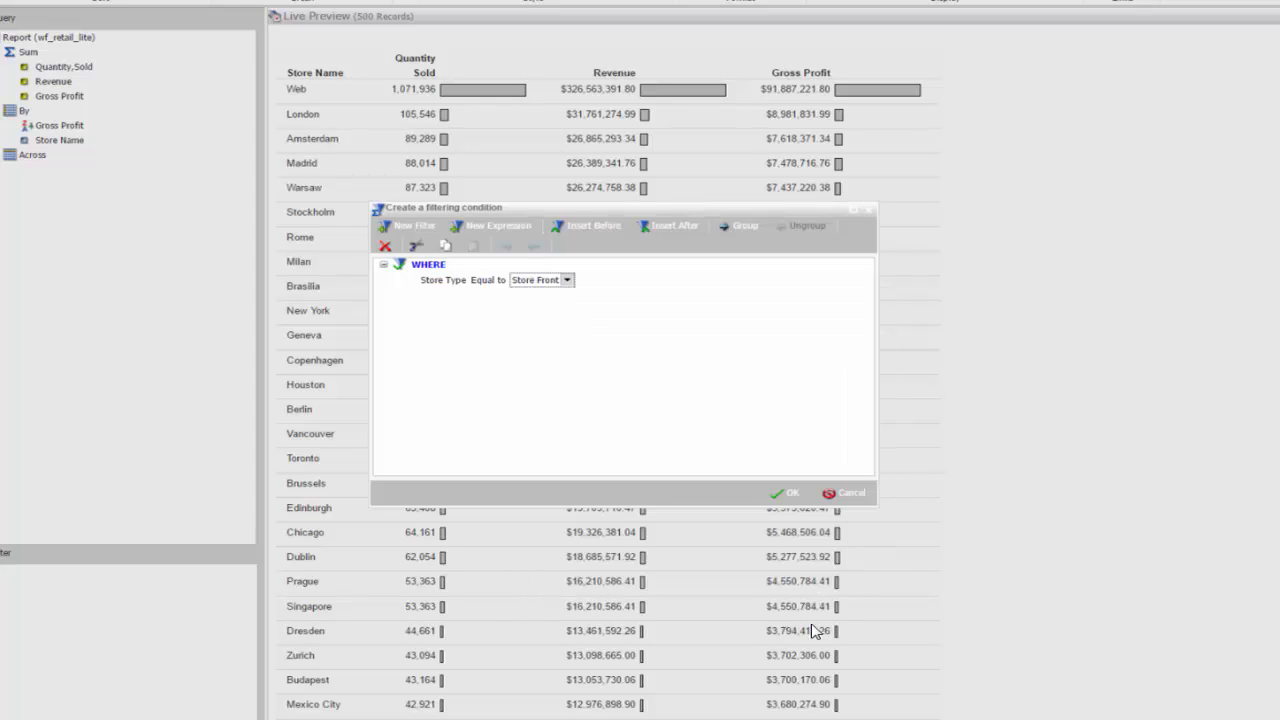
click(789, 494)
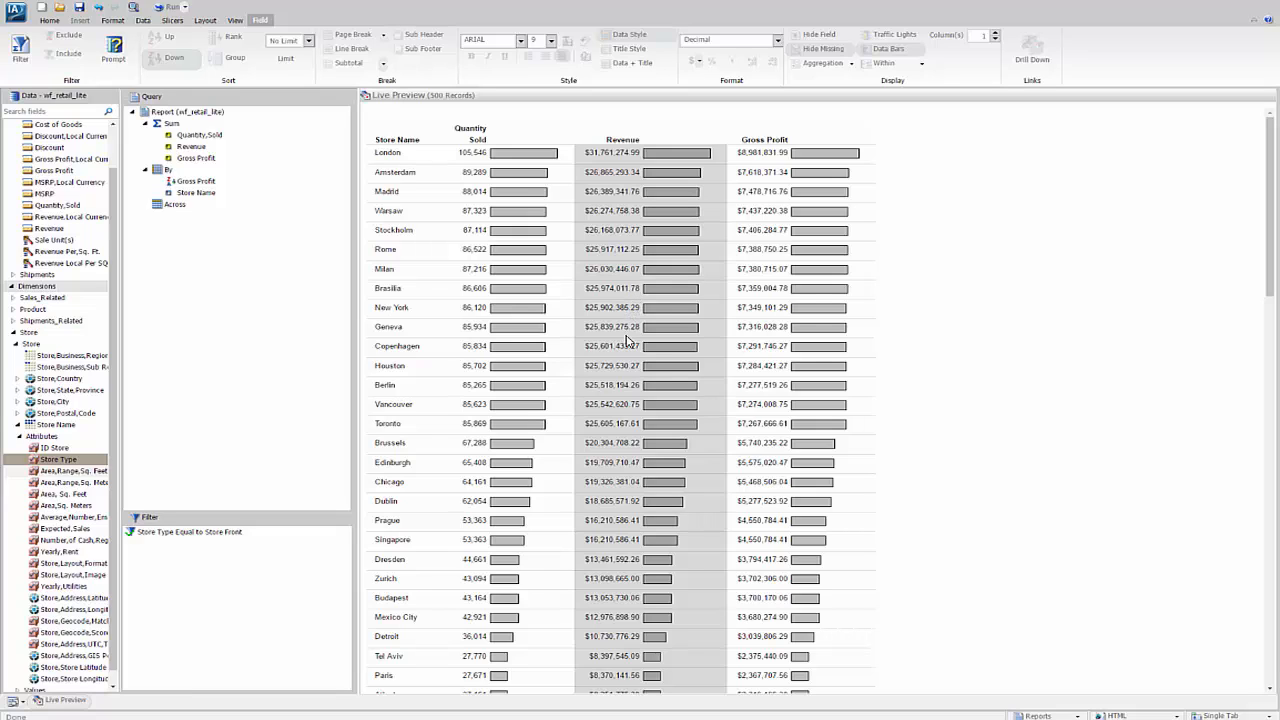
- Change the report output format to Active Report
click(50, 22)
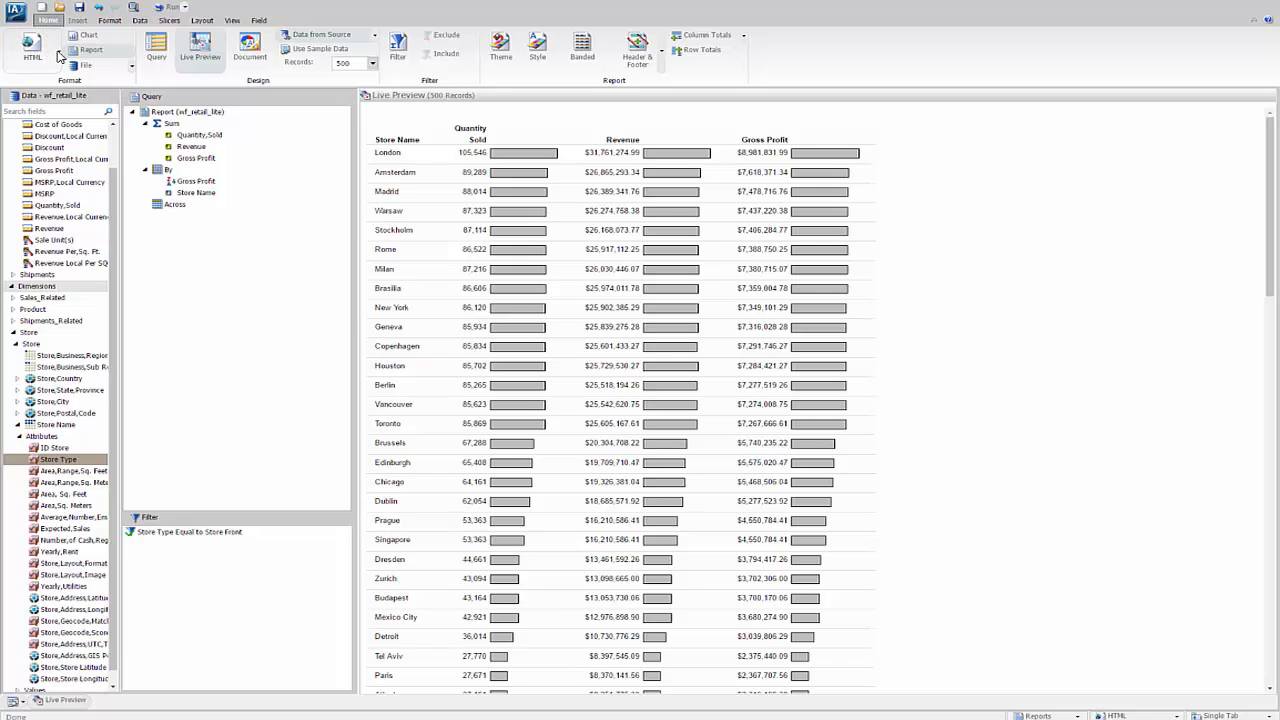
click(57, 52)
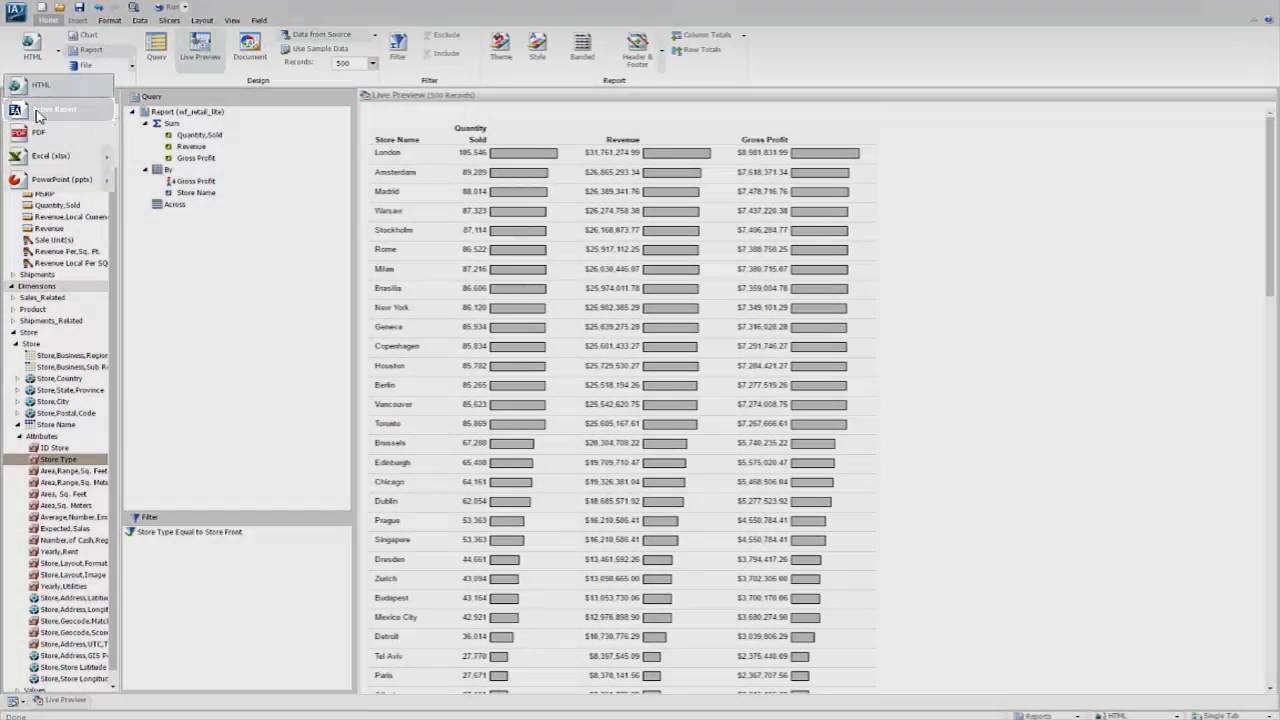
click(45, 109)
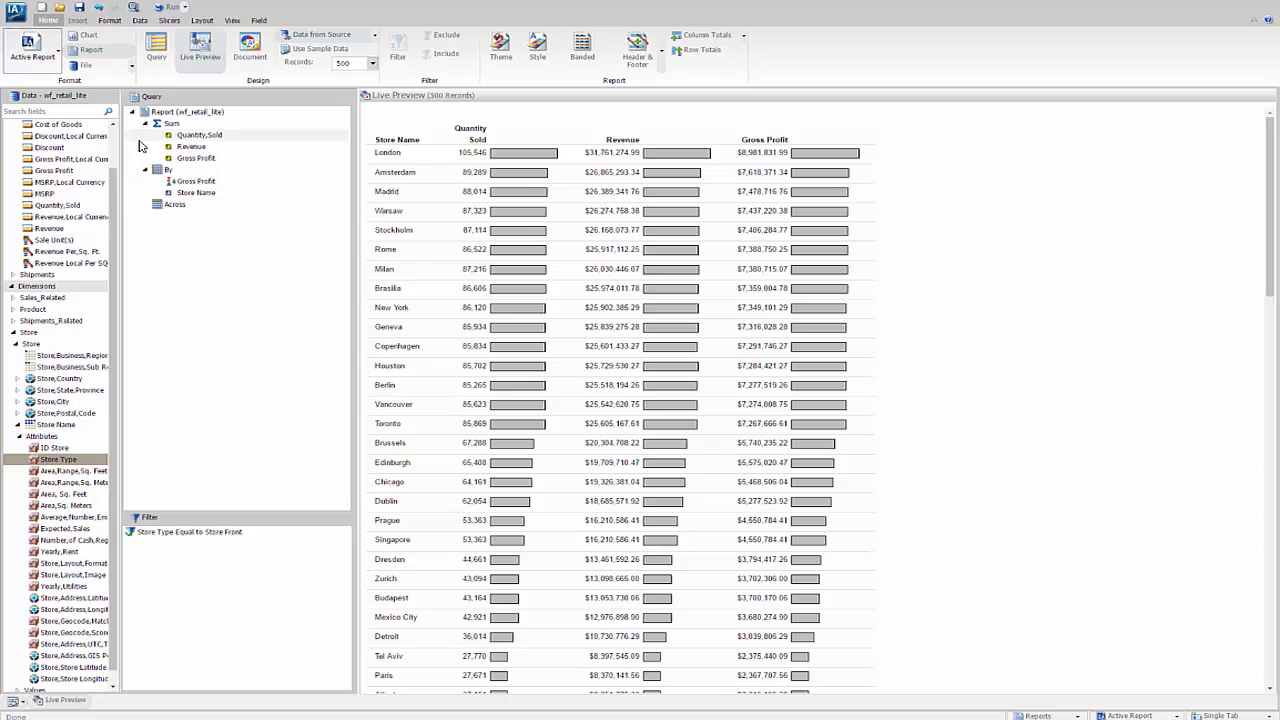
- Enable Auto Linking for the report
click(108, 21)
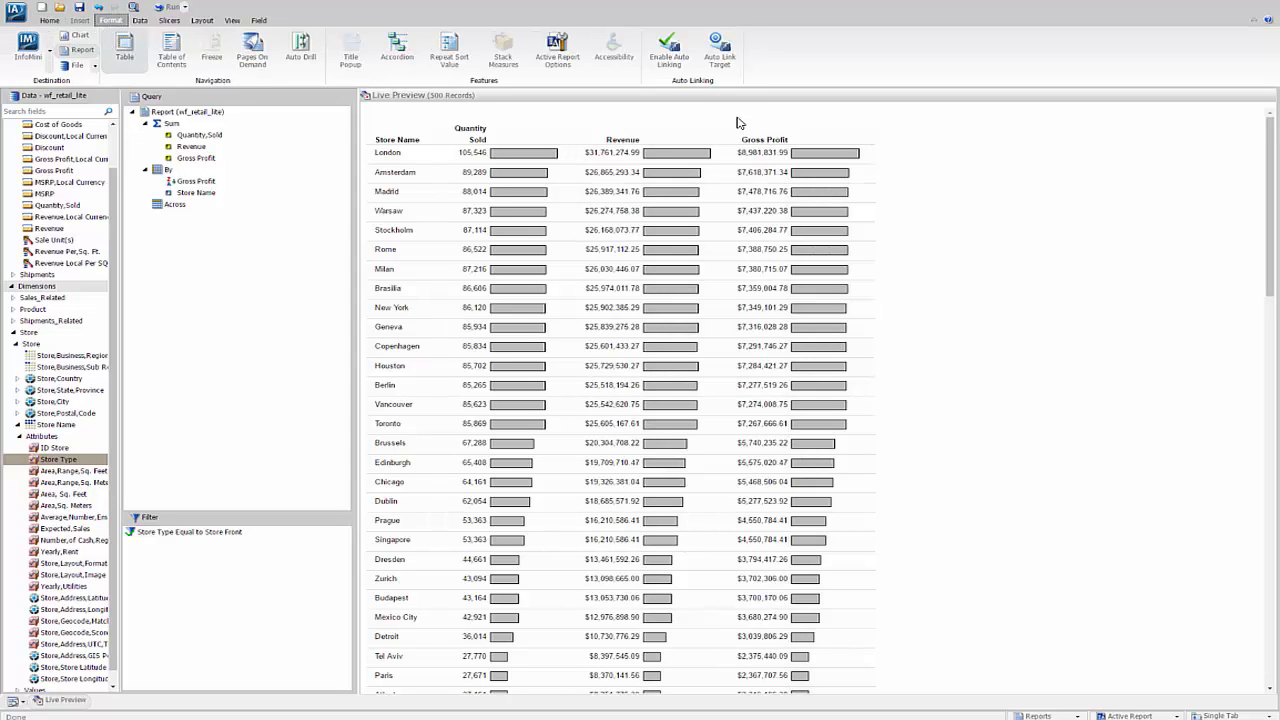
click(662, 45)
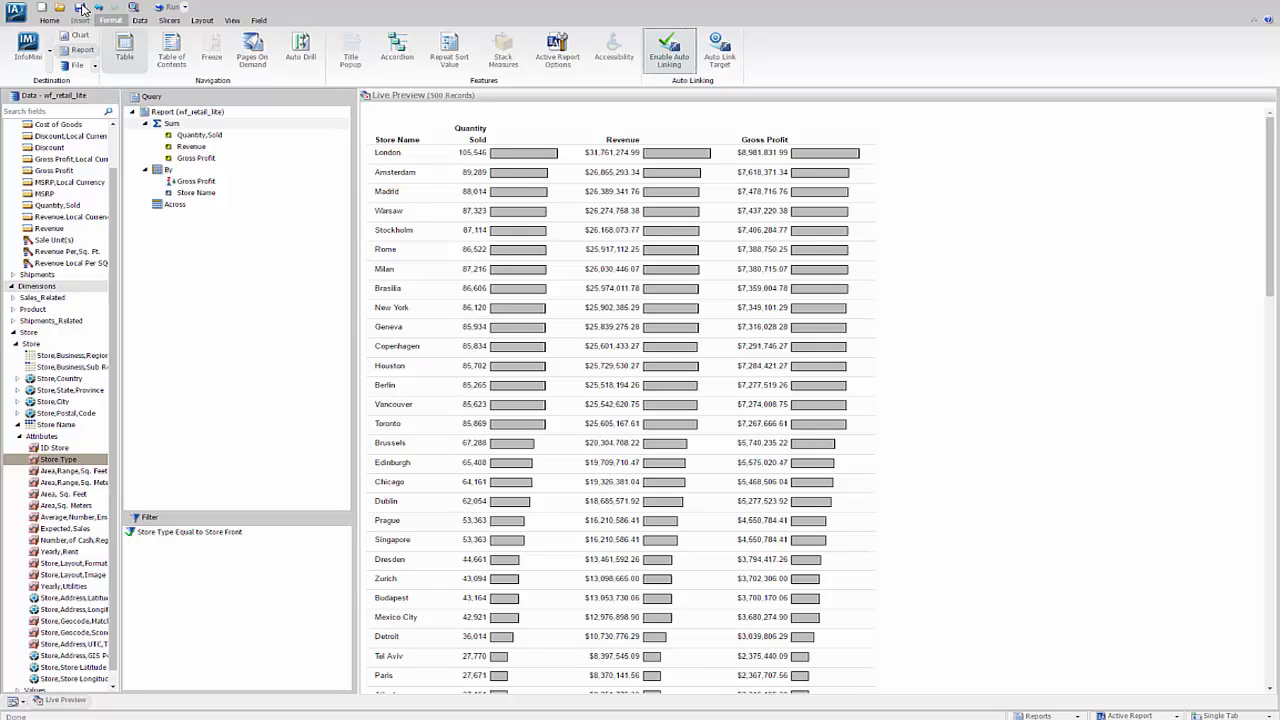
- Save the report and run it
click(80, 8)
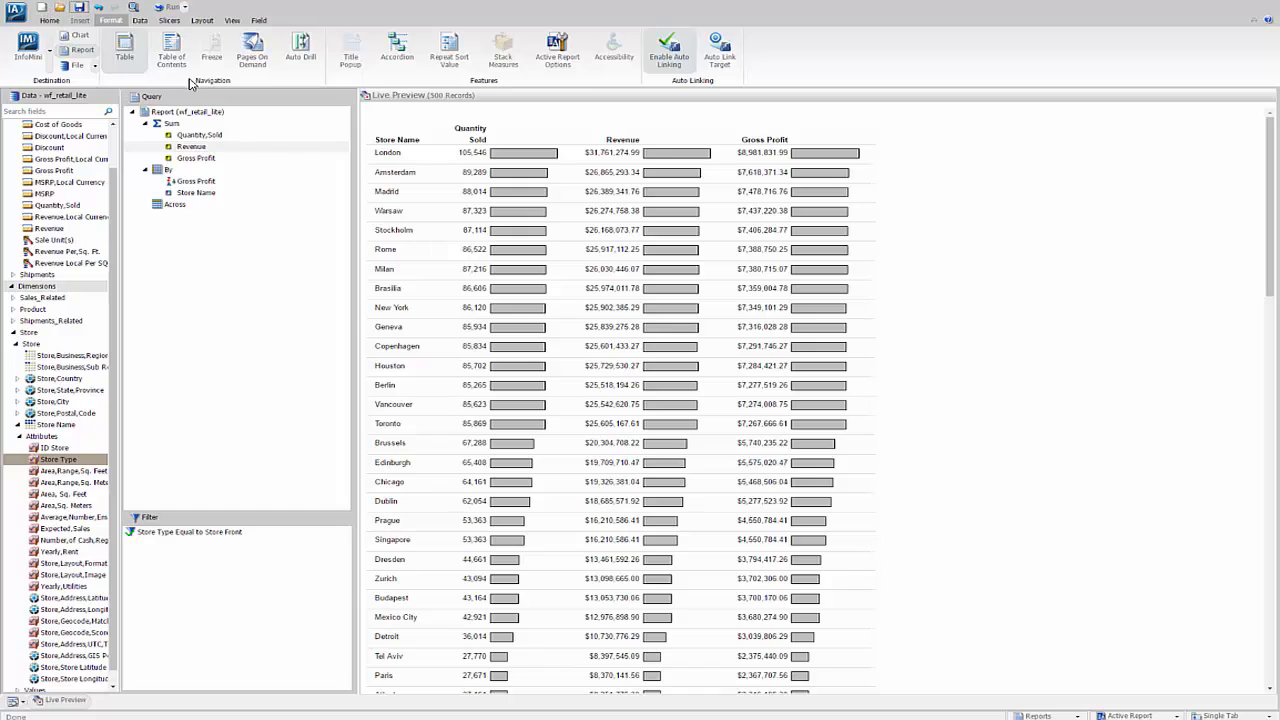
click(165, 9)
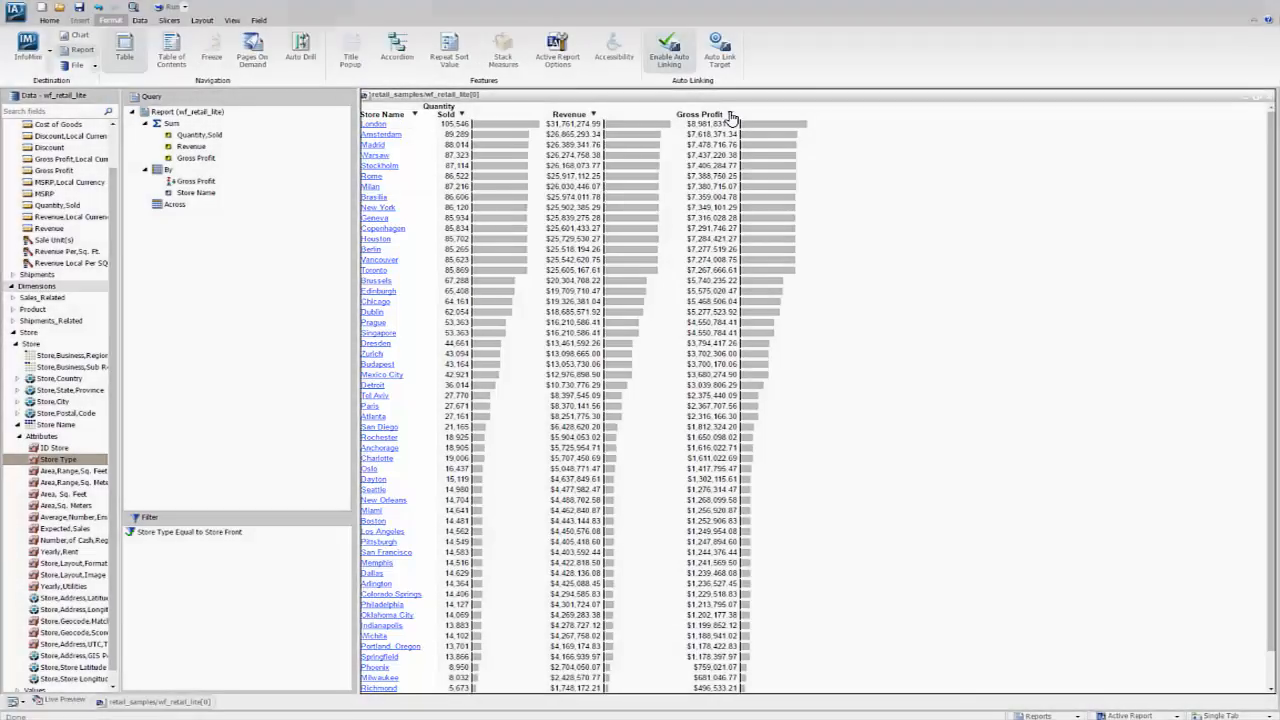
- In the running active report, sort the Gross Profit column ascending and then back to descending
click(730, 114)
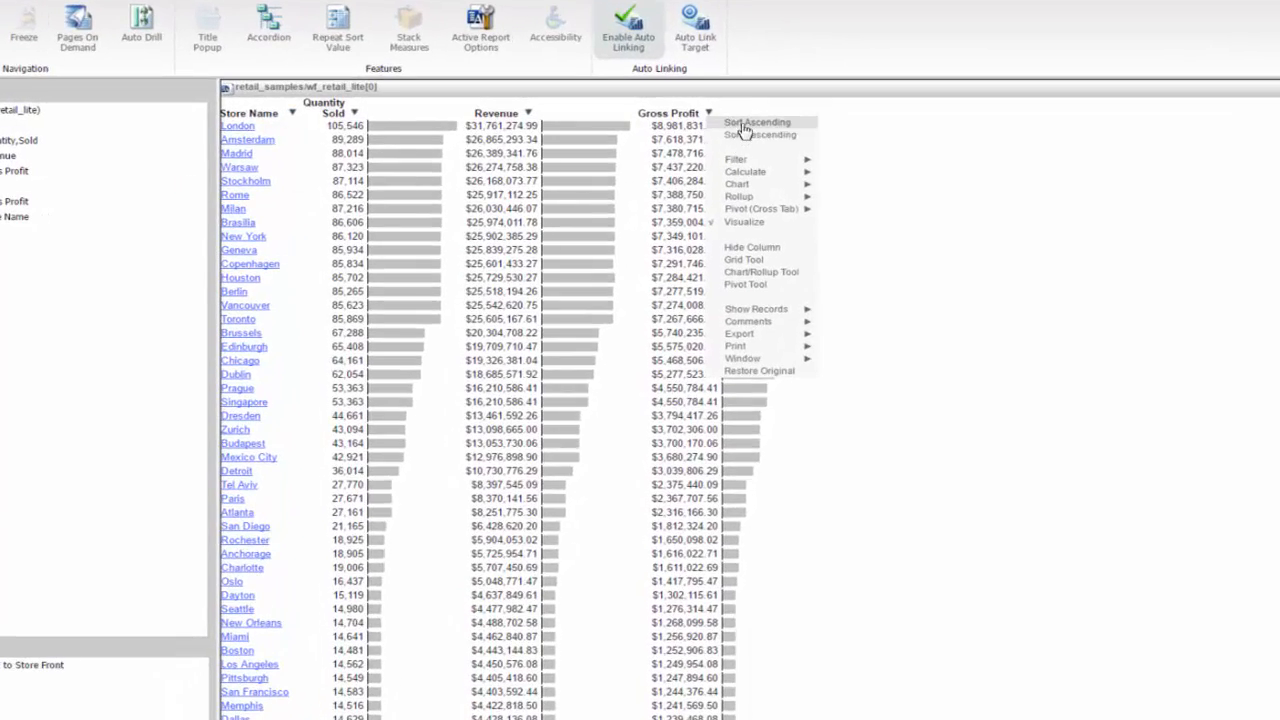
click(745, 123)
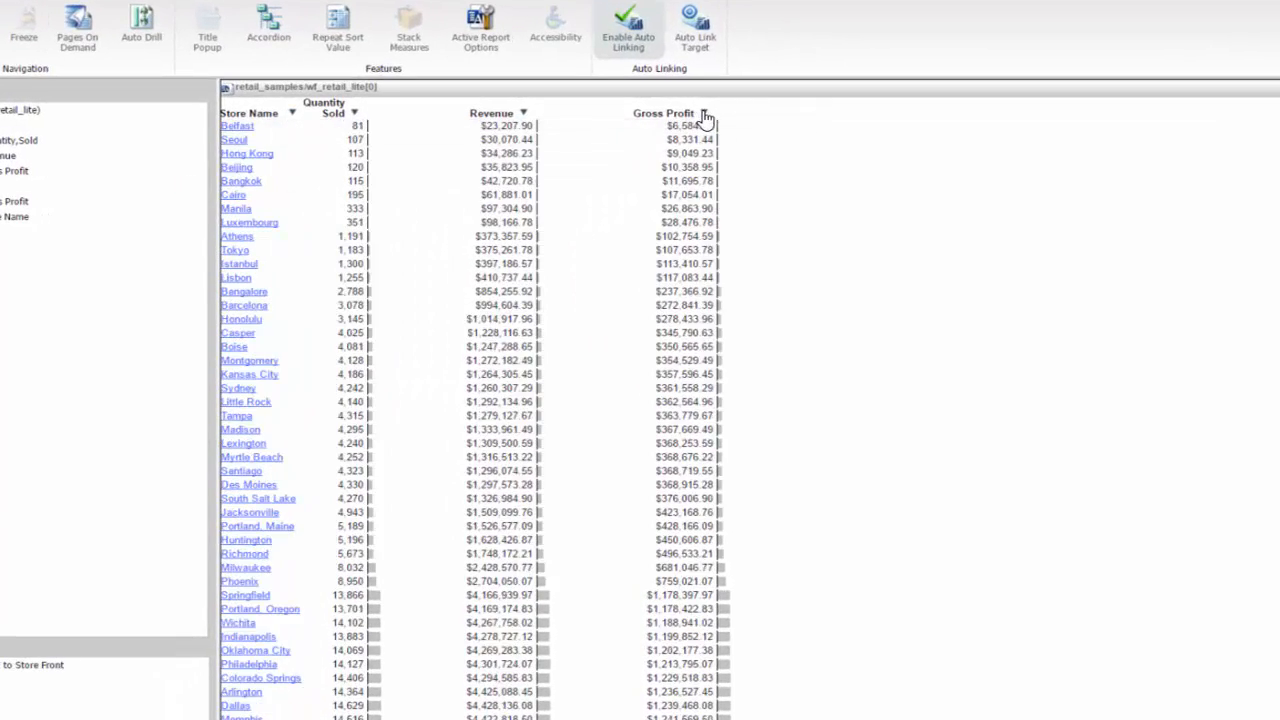
click(704, 114)
click(741, 137)
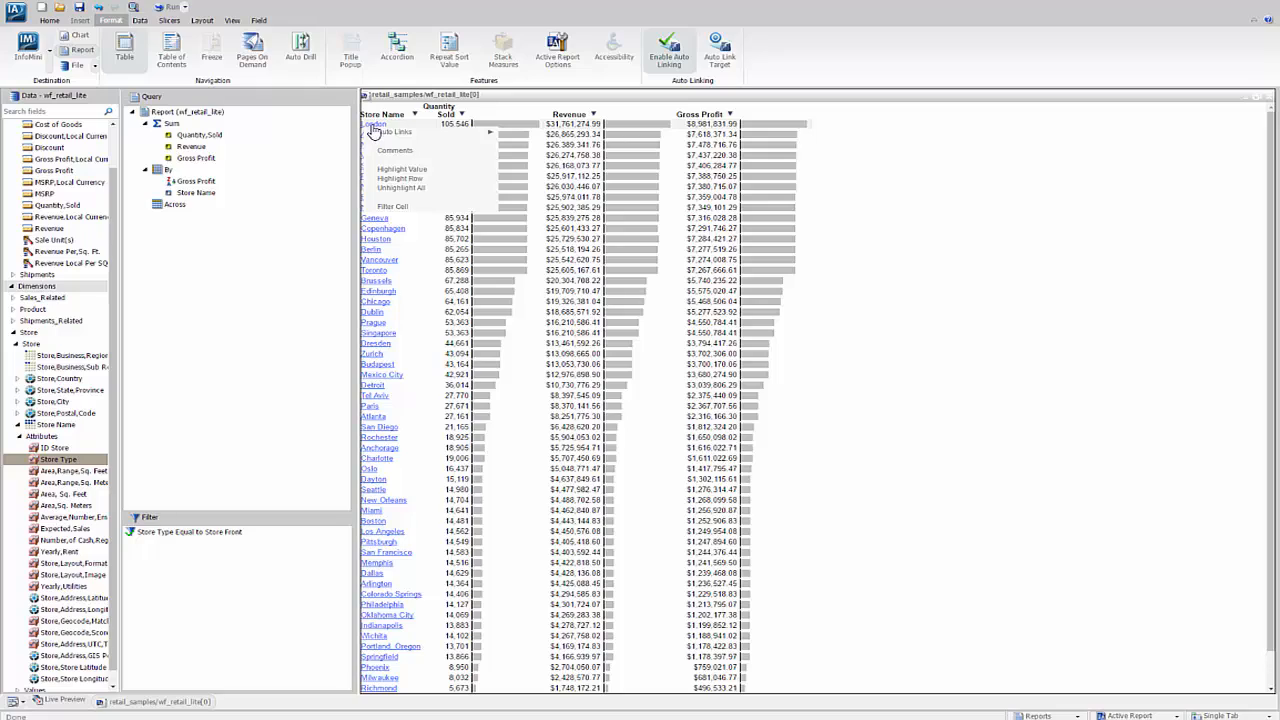
- Follow London's auto link to the Gauge - Gross Profit by Sale Year report
mouse_move(396, 136)
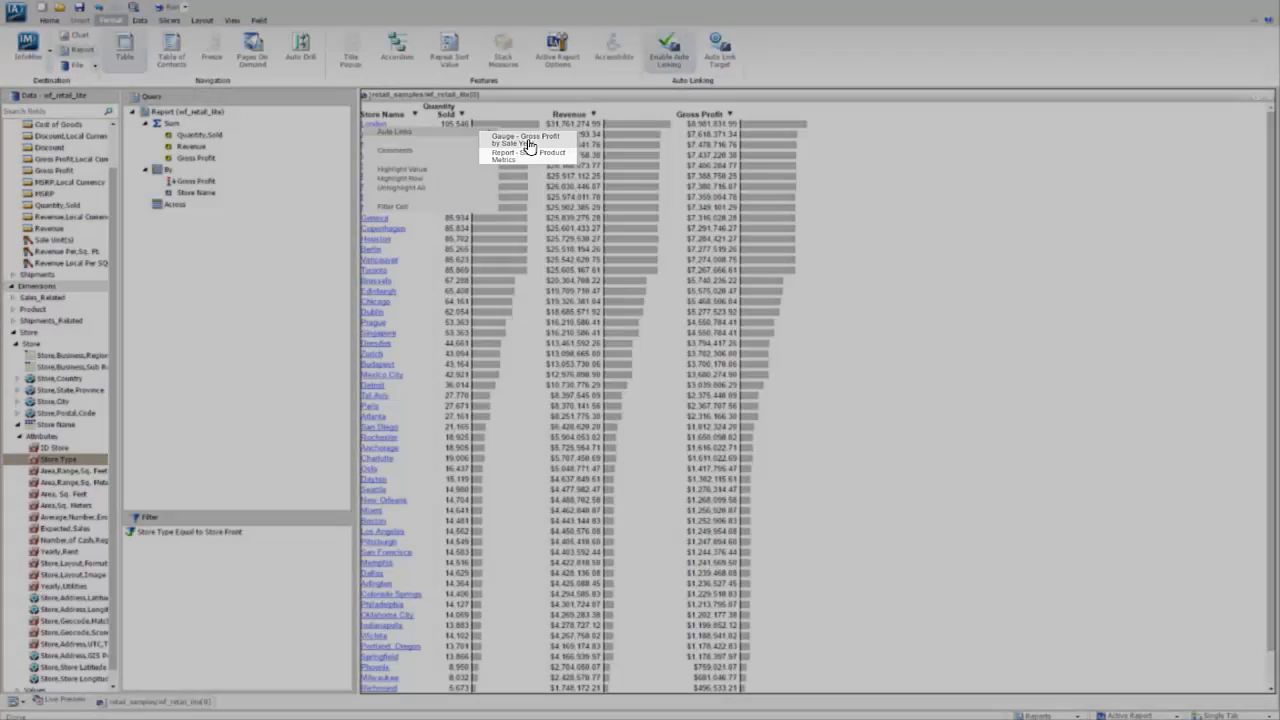
click(529, 143)
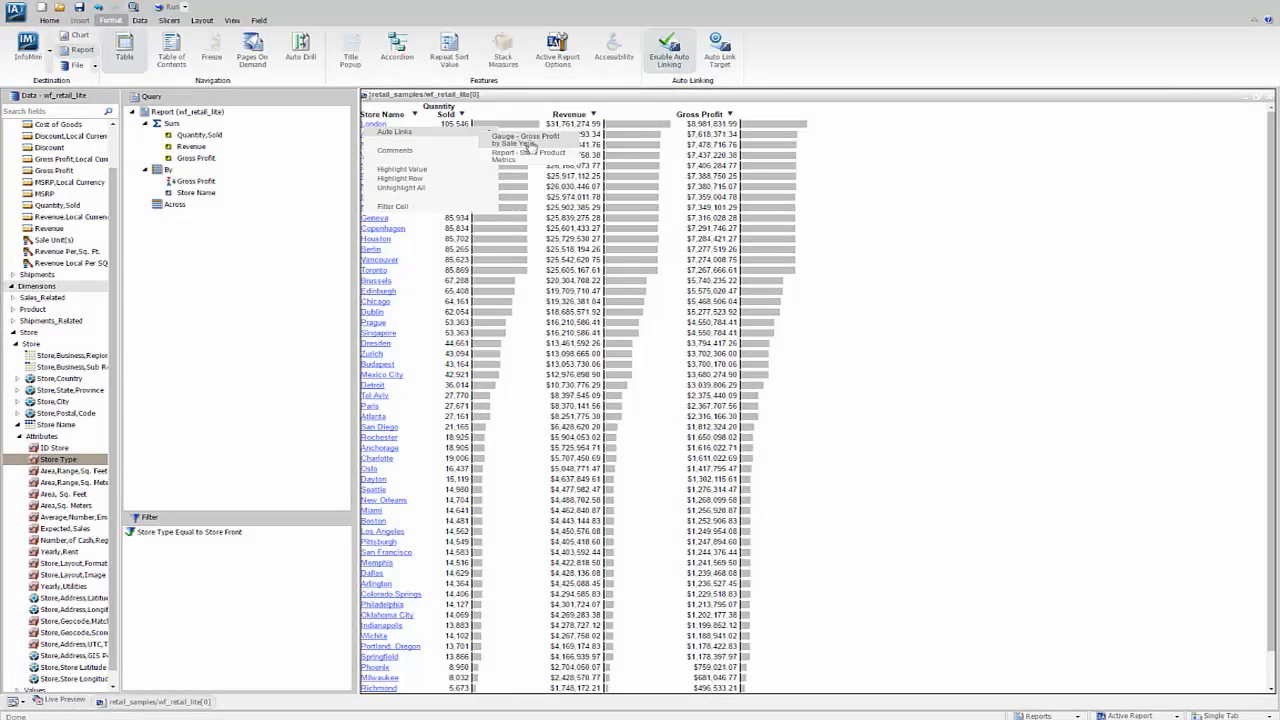